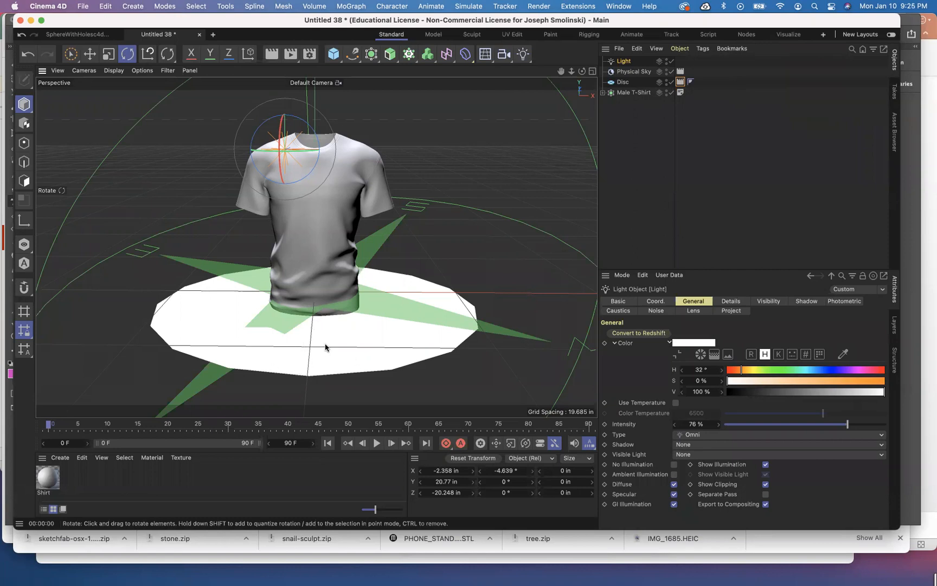
# Render a viewport preview of the T-shirt, and delete the old T-shirt layer, Layer 6, from the Untitled-4 composite in Photoshop.
pyautogui.click(272, 54)
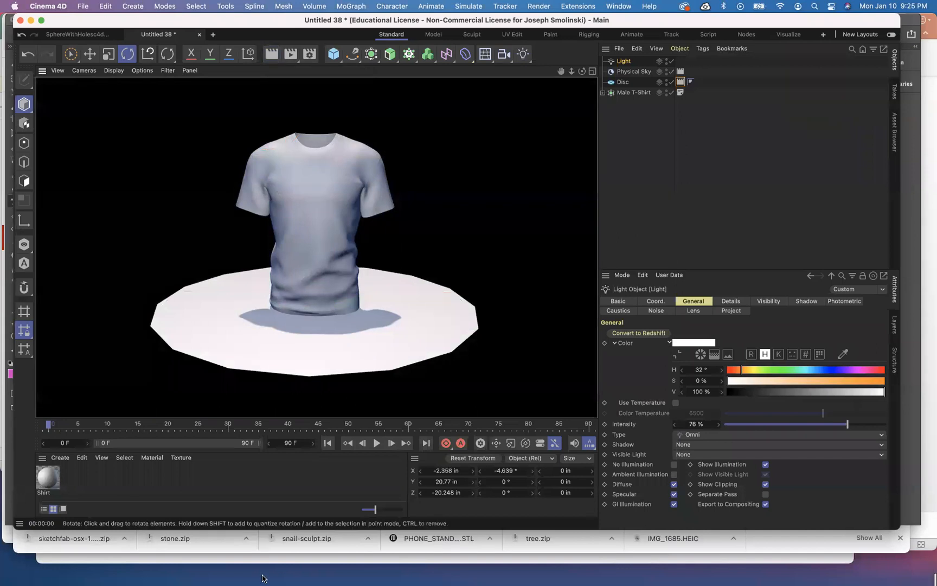
pyautogui.moveTo(262, 578)
pyautogui.click(324, 569)
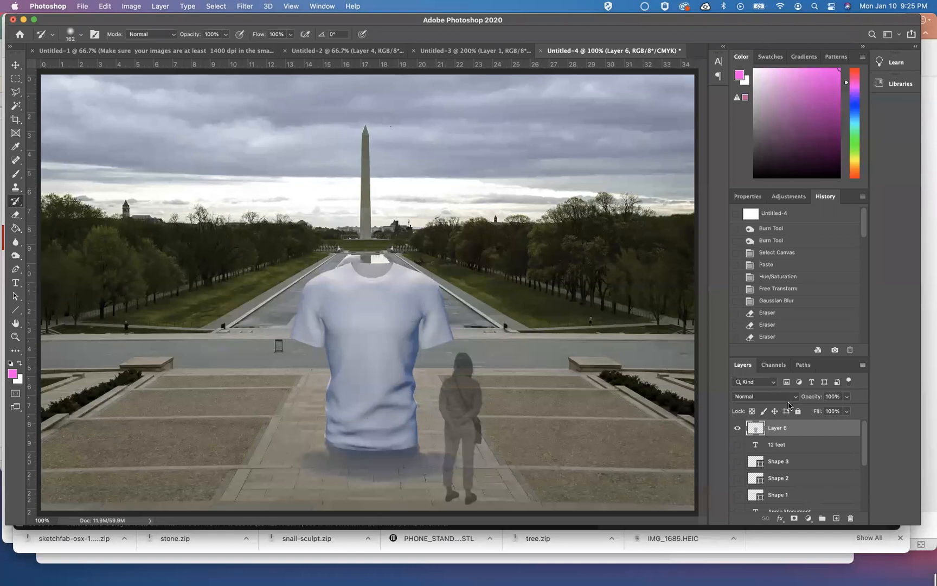
pyautogui.moveTo(782, 429); pyautogui.dragTo(851, 519)
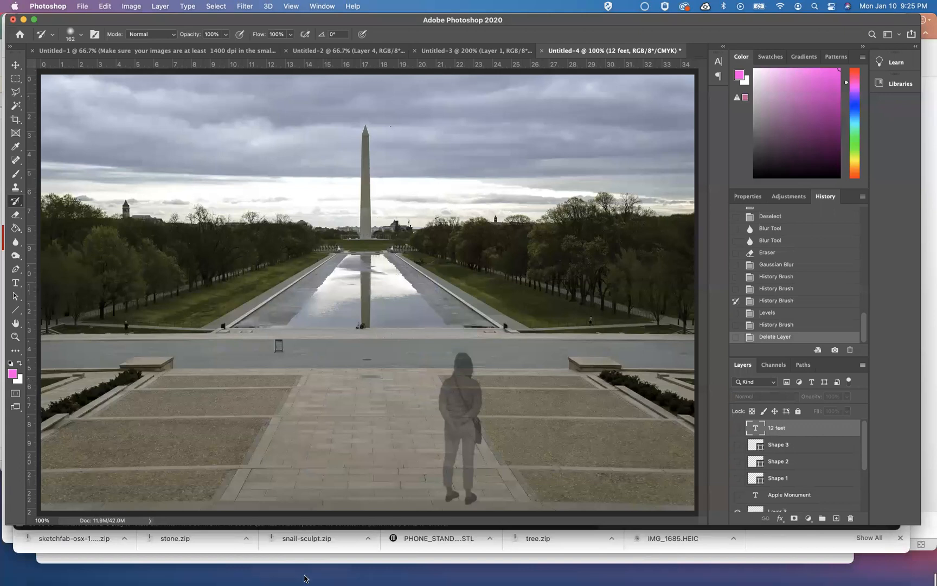
pyautogui.moveTo(304, 578)
# Switch to Cinema 4D, check the output size in the render settings and set the image save format to PNG.
pyautogui.click(371, 568)
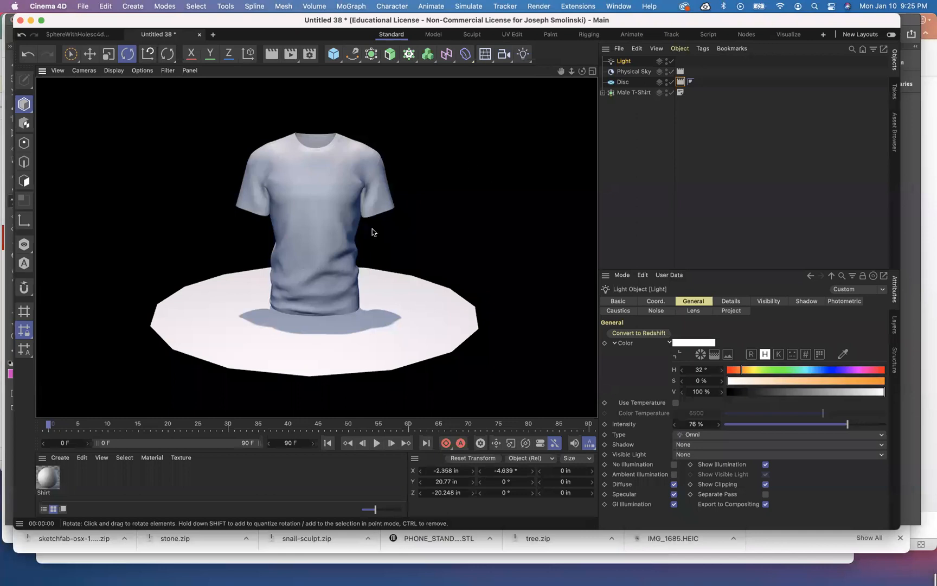
pyautogui.click(308, 53)
pyautogui.click(339, 85)
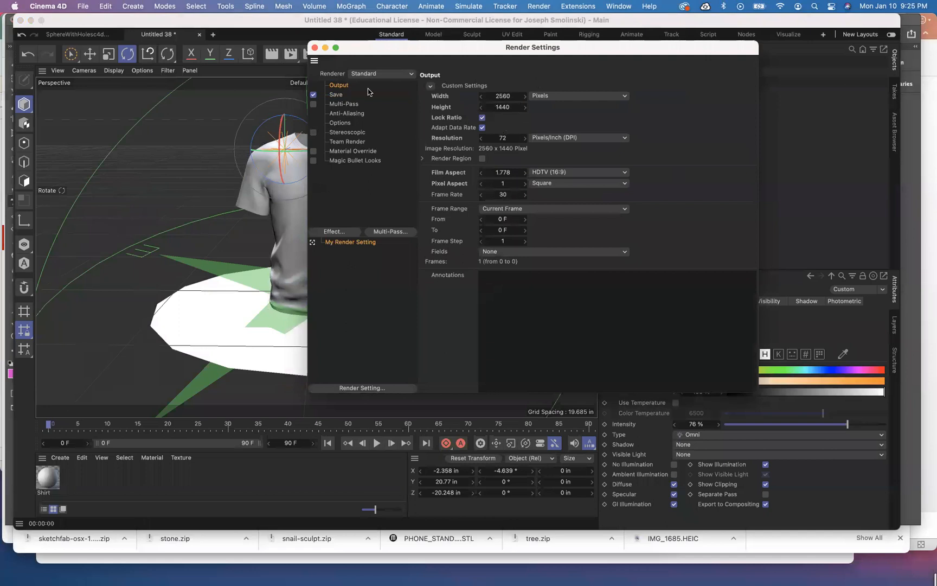
pyautogui.click(337, 94)
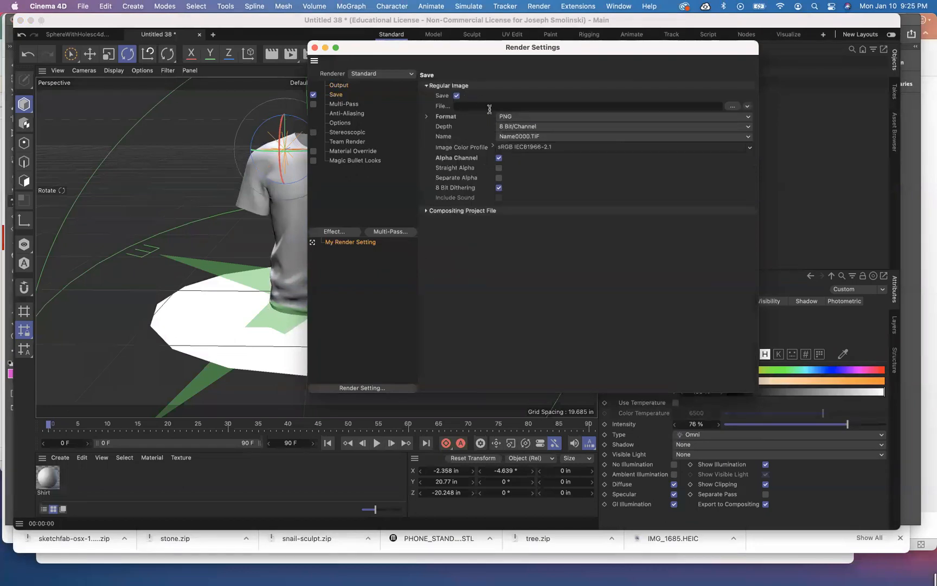
pyautogui.click(529, 118)
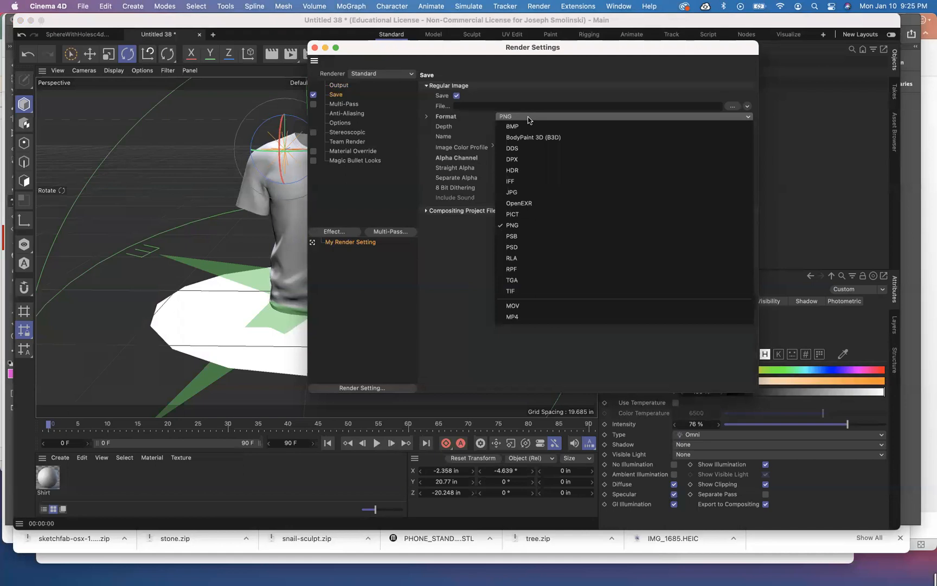
pyautogui.click(522, 226)
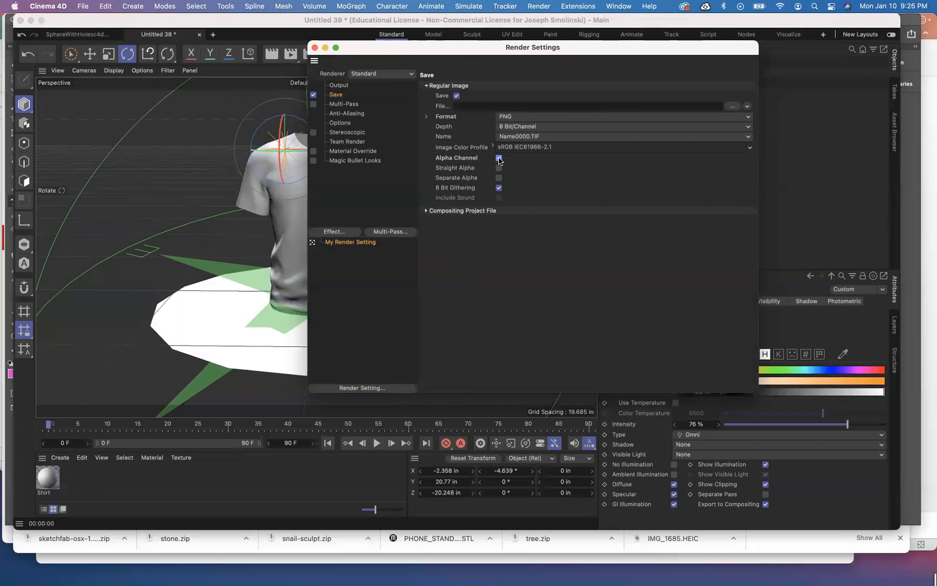
pyautogui.click(314, 47)
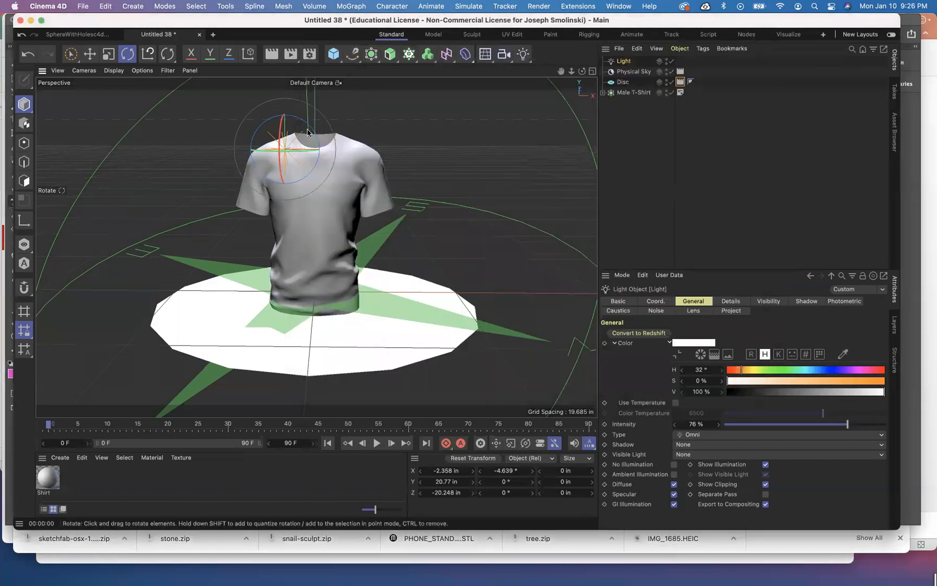
# Render a viewport preview of the T-shirt scene and a full-size still in the Picture Viewer.
pyautogui.click(269, 50)
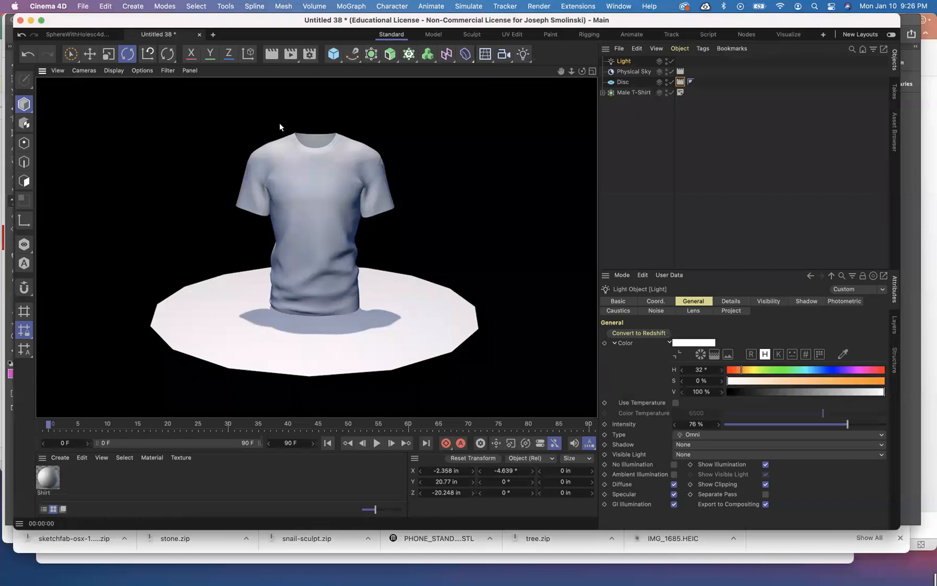
pyautogui.click(290, 56)
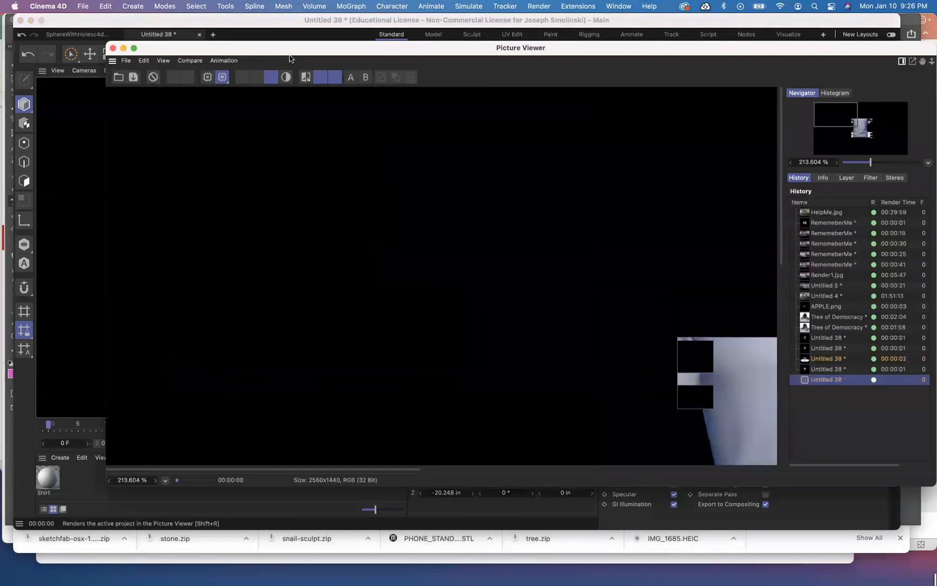
pyautogui.moveTo(691, 44); pyautogui.dragTo(585, 27)
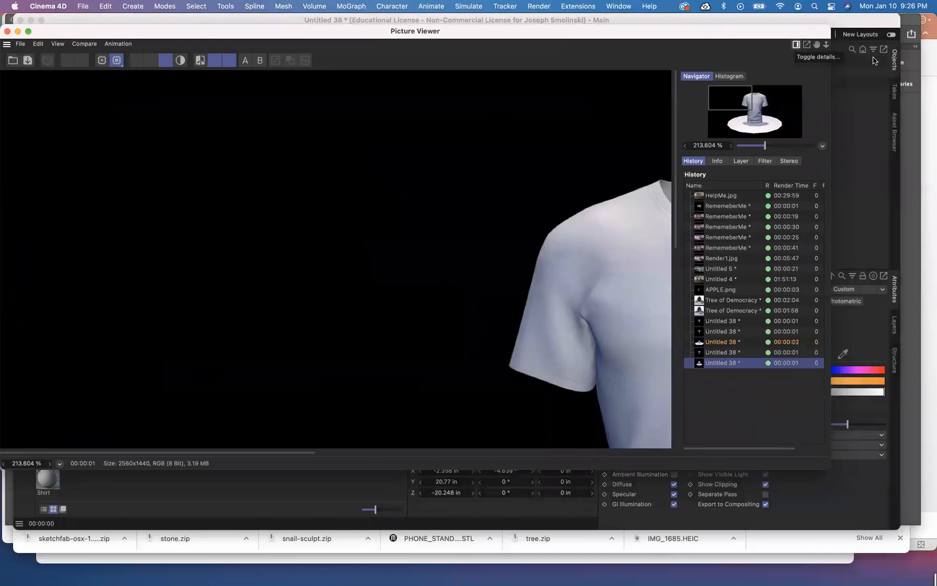
pyautogui.moveTo(826, 45); pyautogui.dragTo(769, 47)
pyautogui.moveTo(649, 25); pyautogui.dragTo(683, 15)
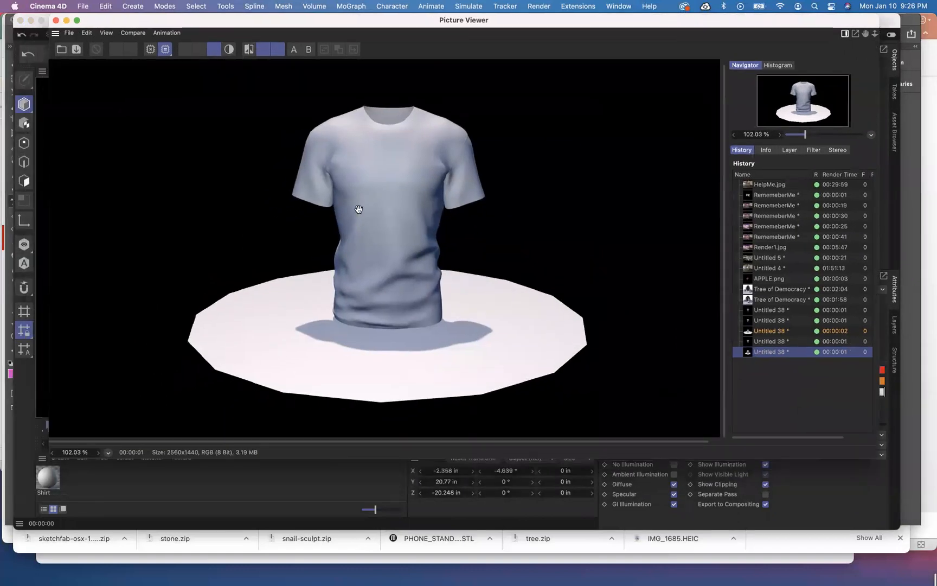
# Save the rendered image as an 8-bit PNG still with alpha channel, replacing TShirt2.png in the WilliamMary folder.
pyautogui.click(69, 33)
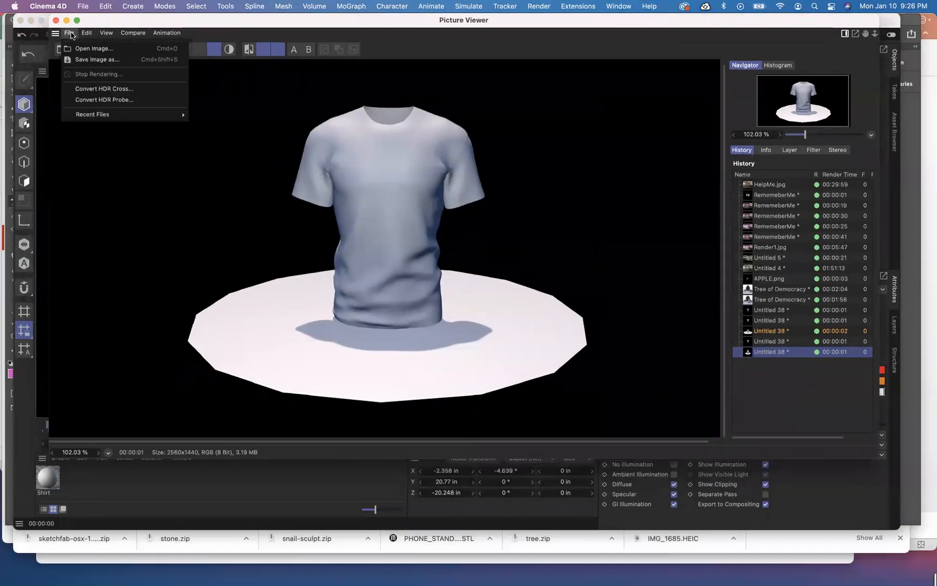
pyautogui.click(84, 59)
pyautogui.click(71, 49)
pyautogui.click(71, 49)
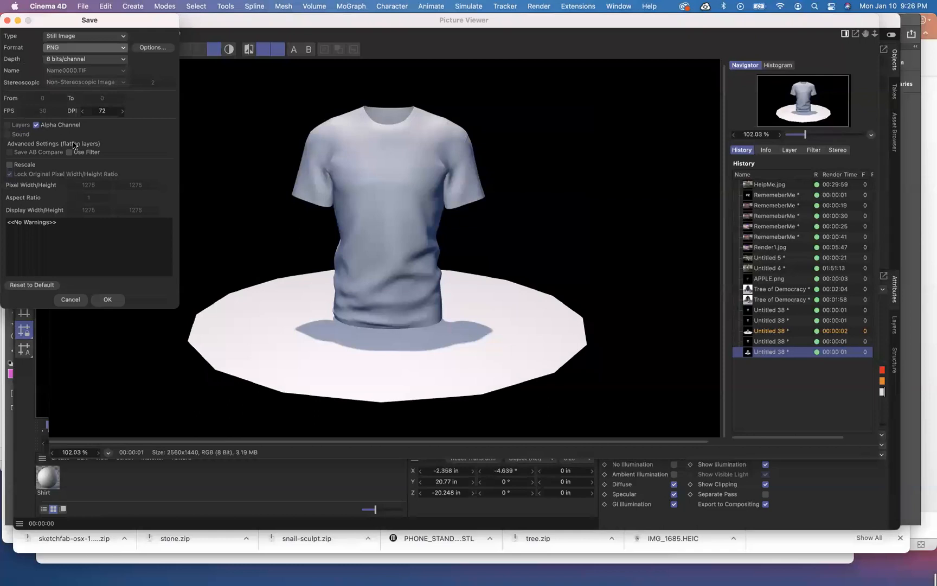
pyautogui.click(113, 301)
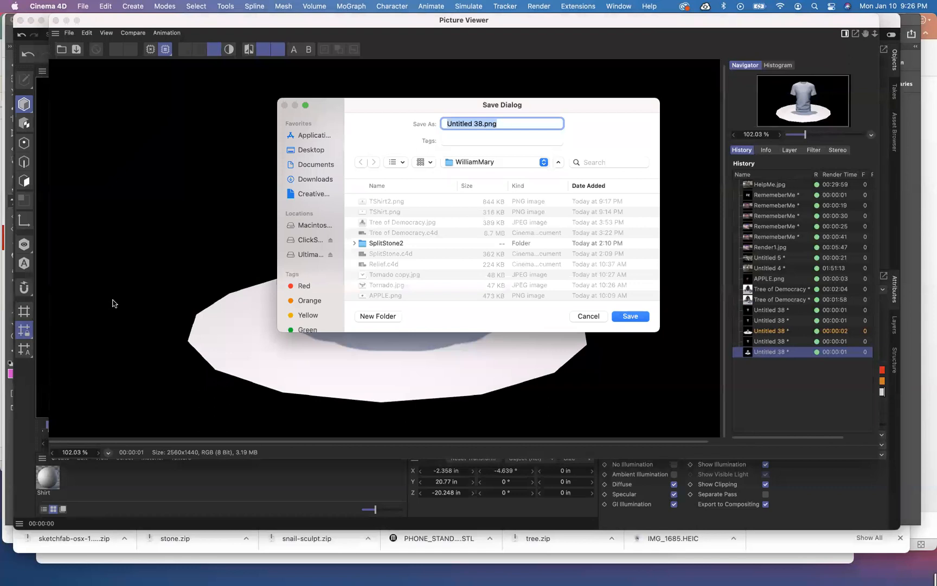
pyautogui.click(384, 202)
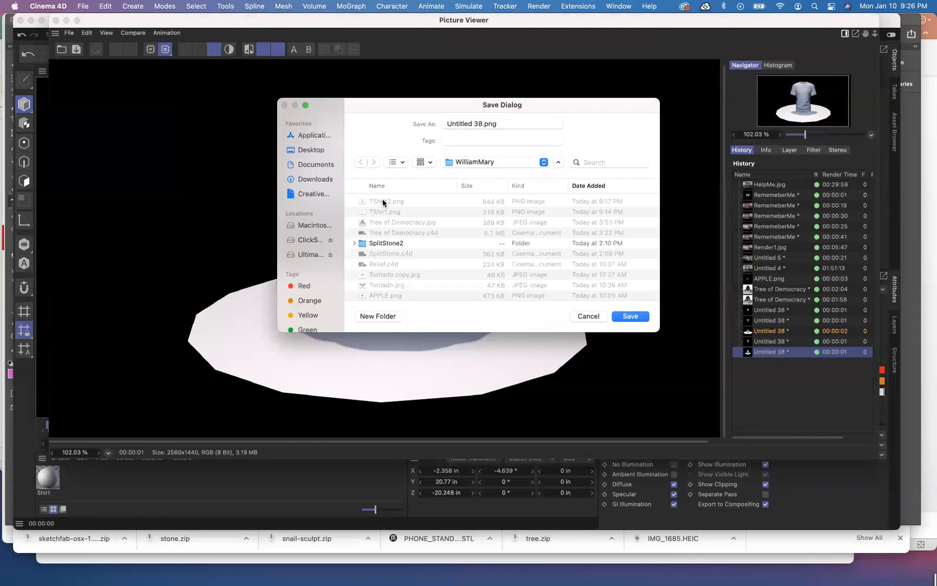
pyautogui.click(631, 317)
pyautogui.click(495, 268)
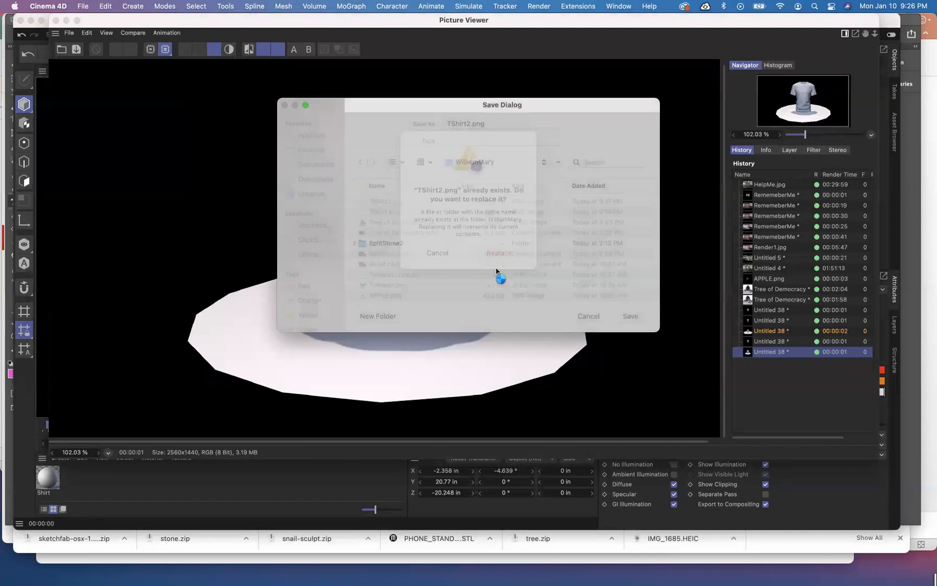
# Switch to Photoshop and open TShirt2.png from the WilliamMary folder.
pyautogui.moveTo(377, 576)
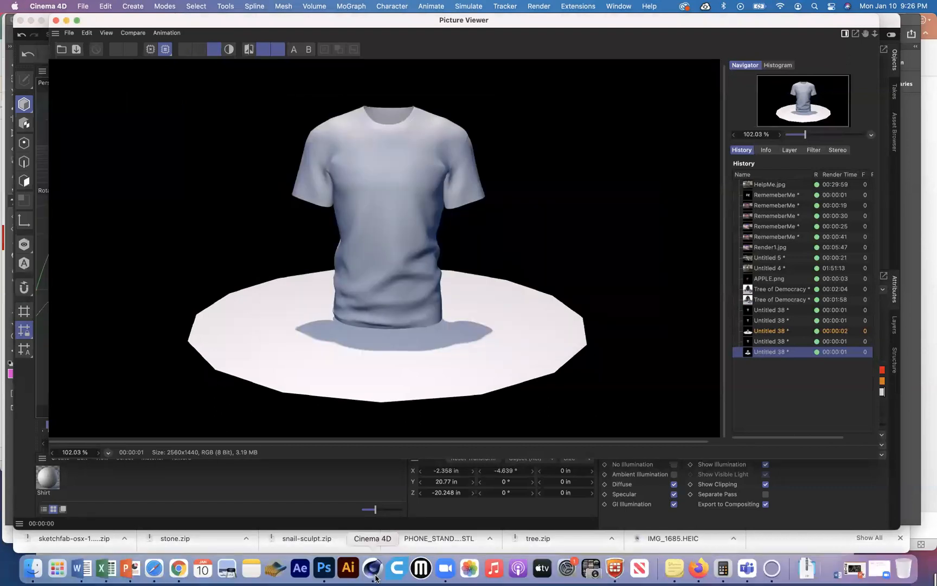
pyautogui.click(321, 572)
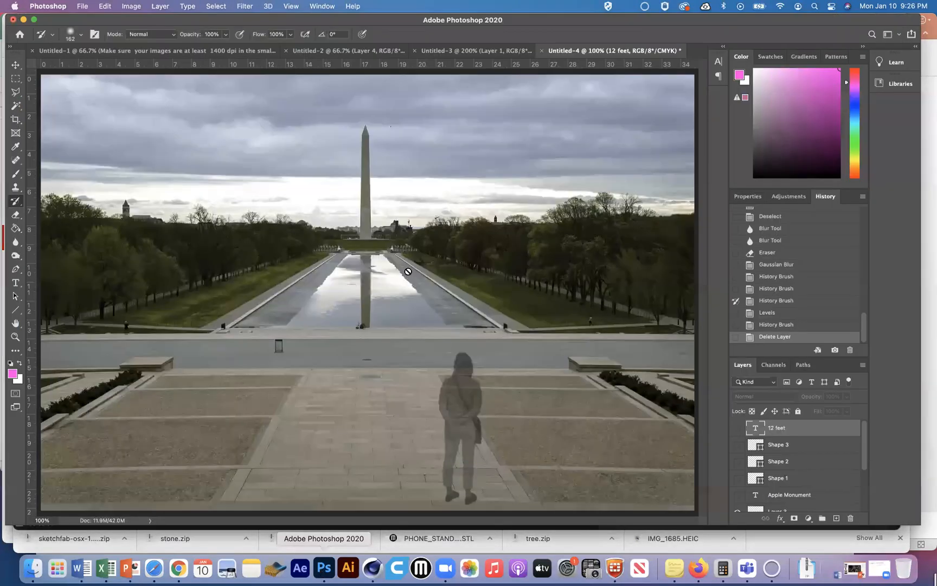
pyautogui.press('super+o')
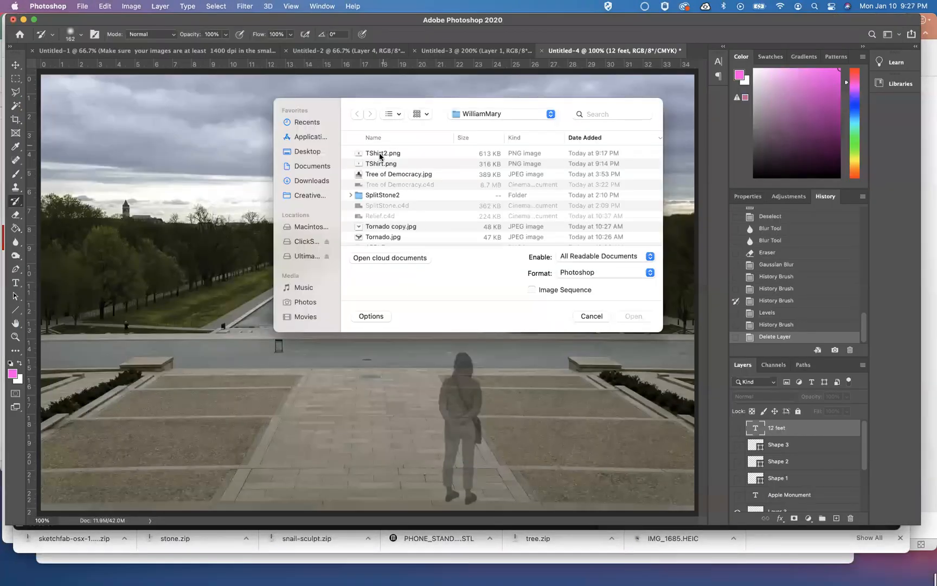
pyautogui.click(382, 153)
pyautogui.click(633, 316)
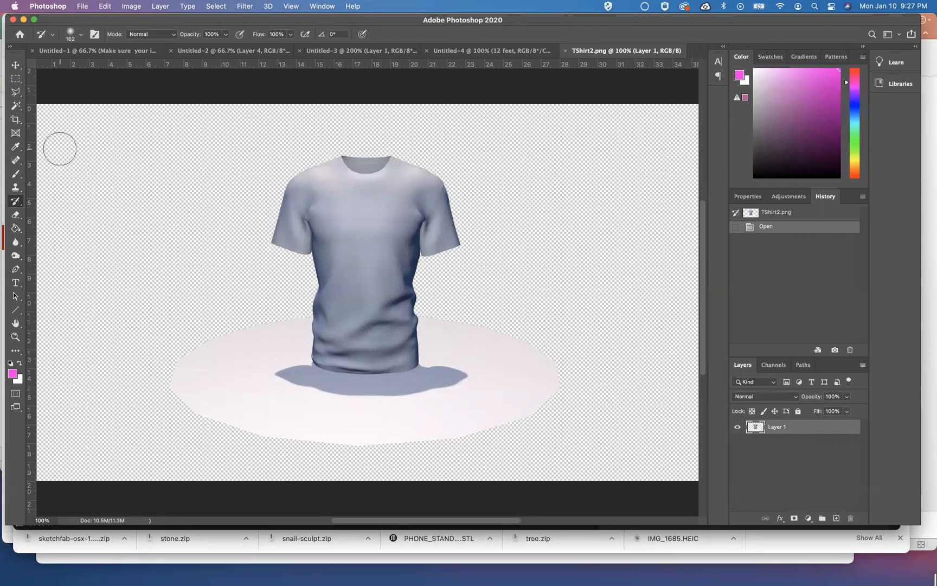
# Remove the white disc around the shirt and its shadow using the Magic Wand with tolerance 20, leaving nothing selected.
pyautogui.click(15, 106)
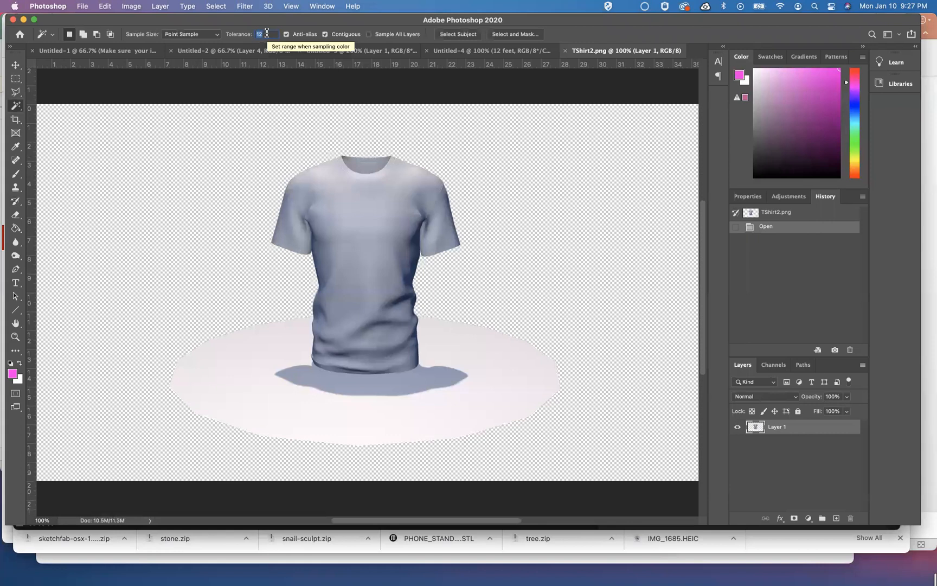
pyautogui.click(19, 107)
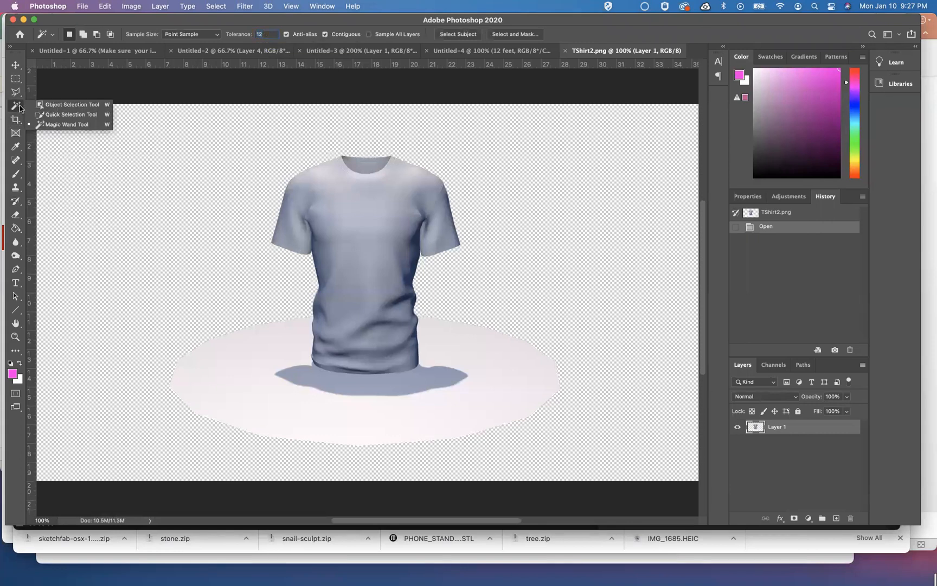
pyautogui.click(68, 124)
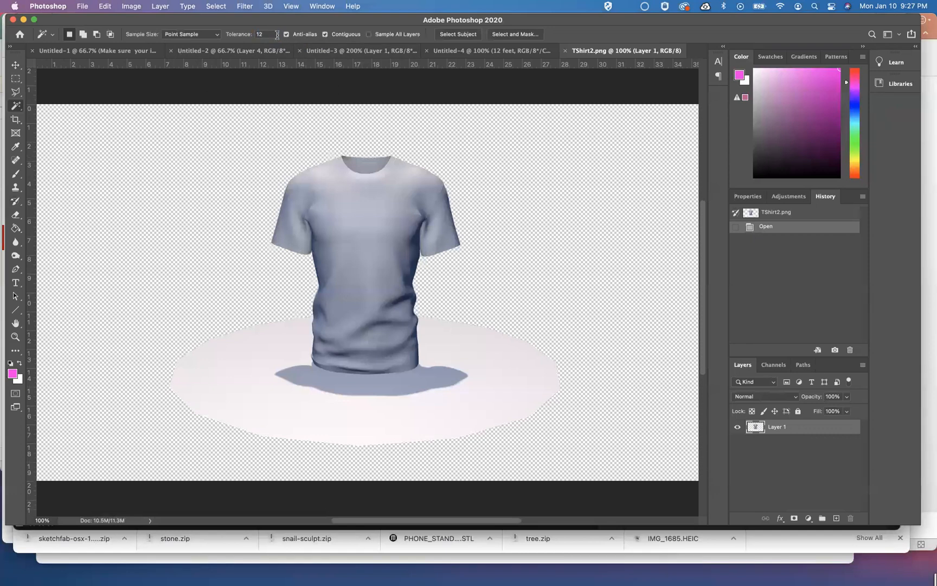
pyautogui.write('20')
pyautogui.click(276, 341)
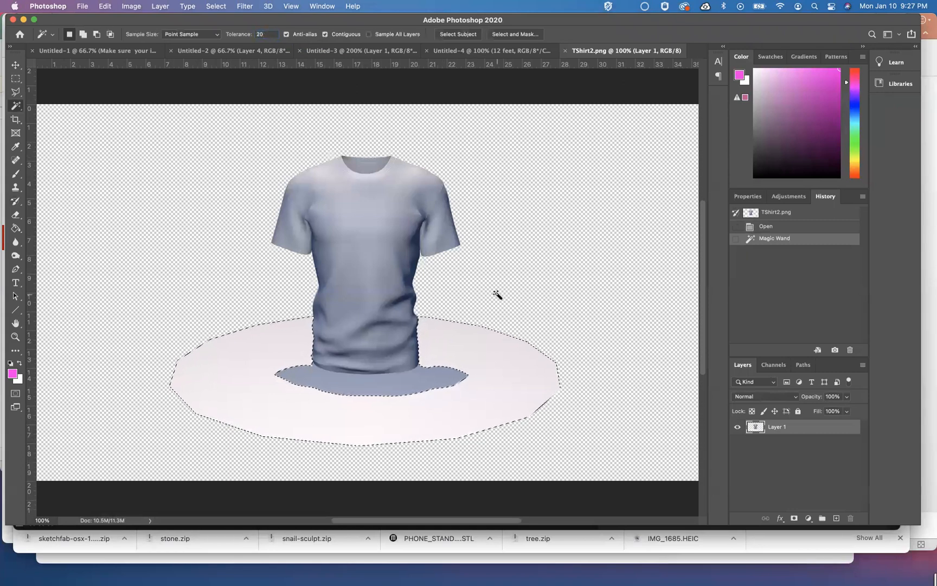
pyautogui.press('BackSpace')
pyautogui.press('super+d')
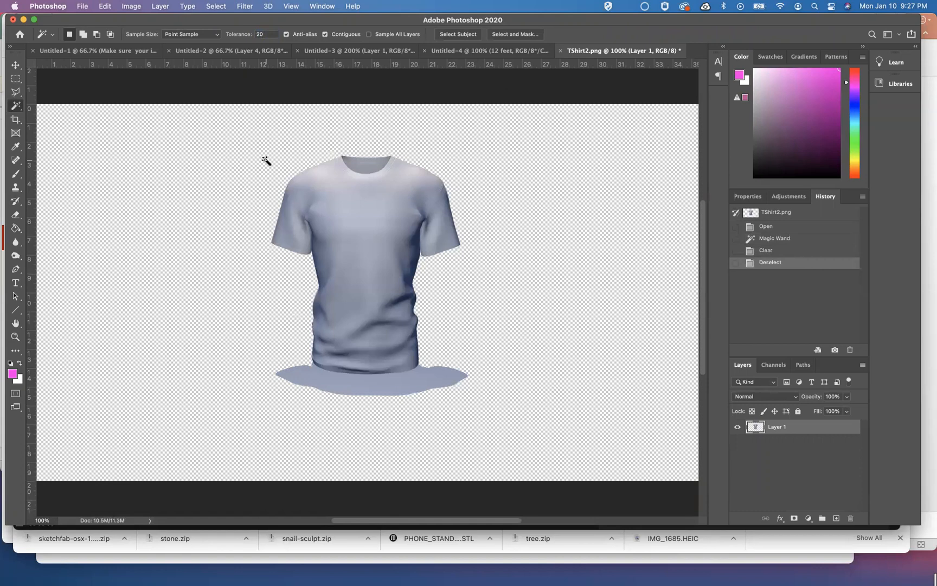
# Brighten the T-shirt and its shadow with Levels by lightening the midtones and lowering the white input point.
pyautogui.press('super+l')
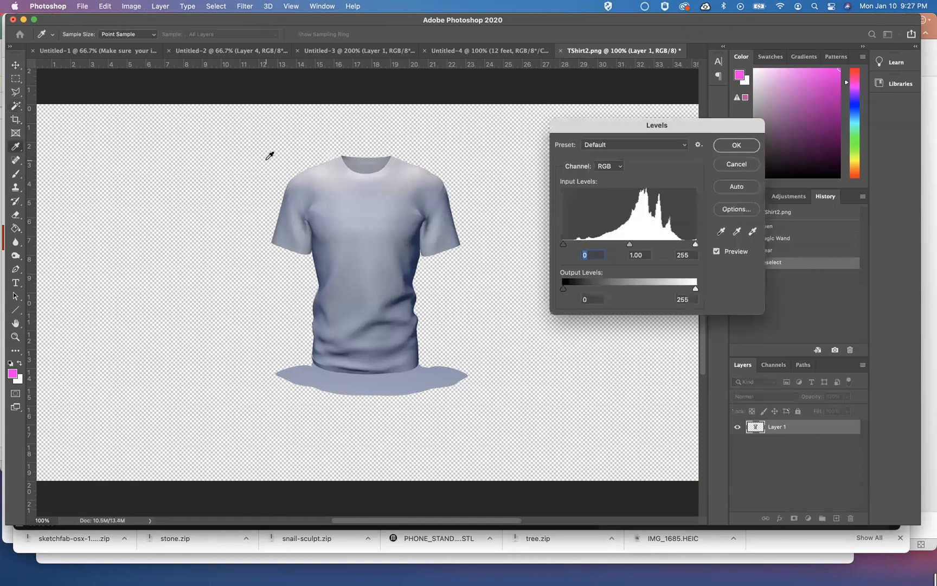
pyautogui.moveTo(629, 247); pyautogui.dragTo(619, 245)
pyautogui.moveTo(696, 245); pyautogui.dragTo(681, 245)
pyautogui.click(750, 147)
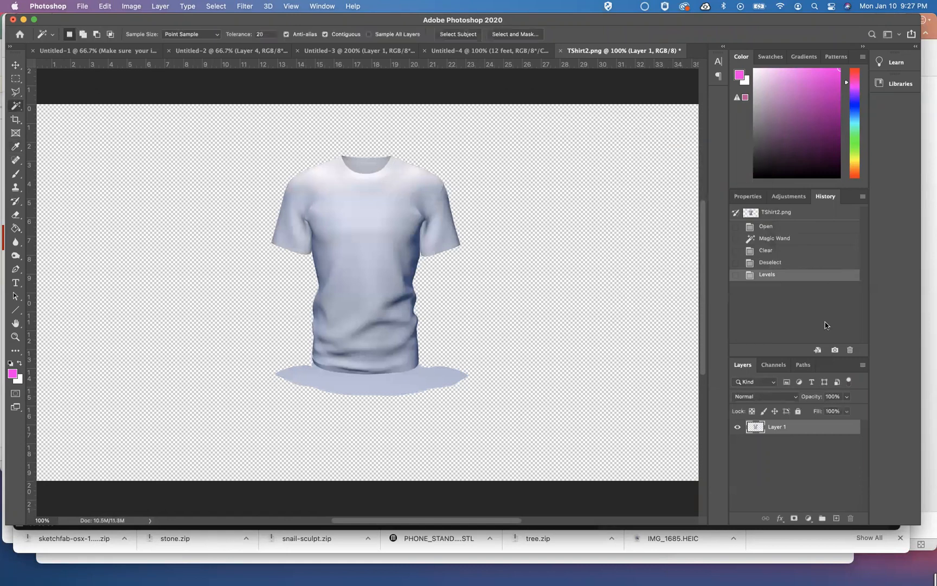
# Copy the whole T-shirt image and paste it into the Untitled-4 composite as a new layer.
pyautogui.press('super+a')
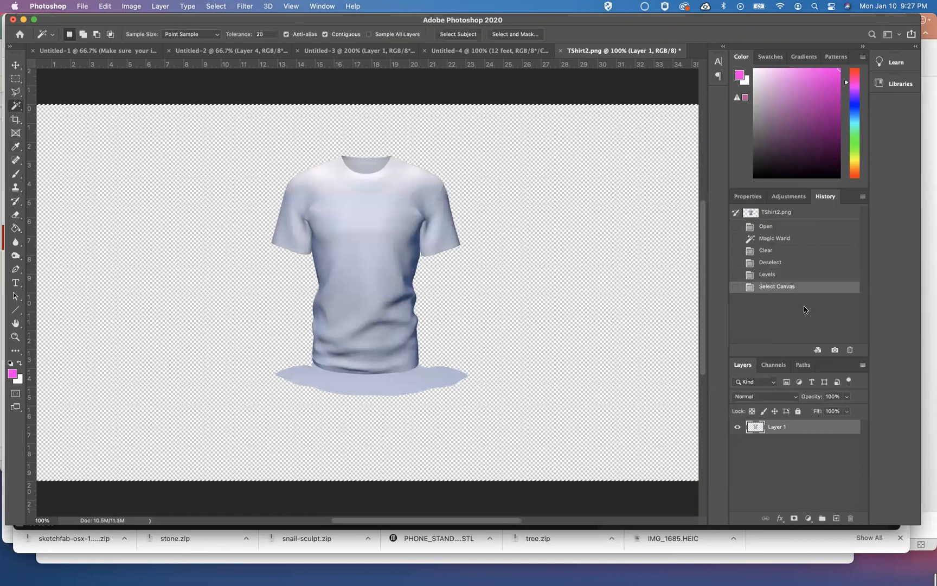
pyautogui.click(505, 52)
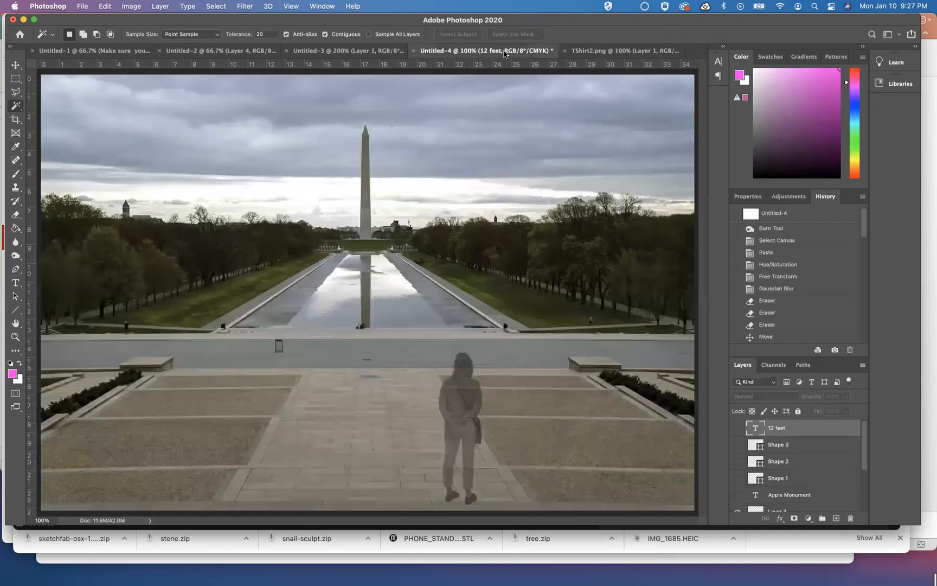
pyautogui.press('super+v')
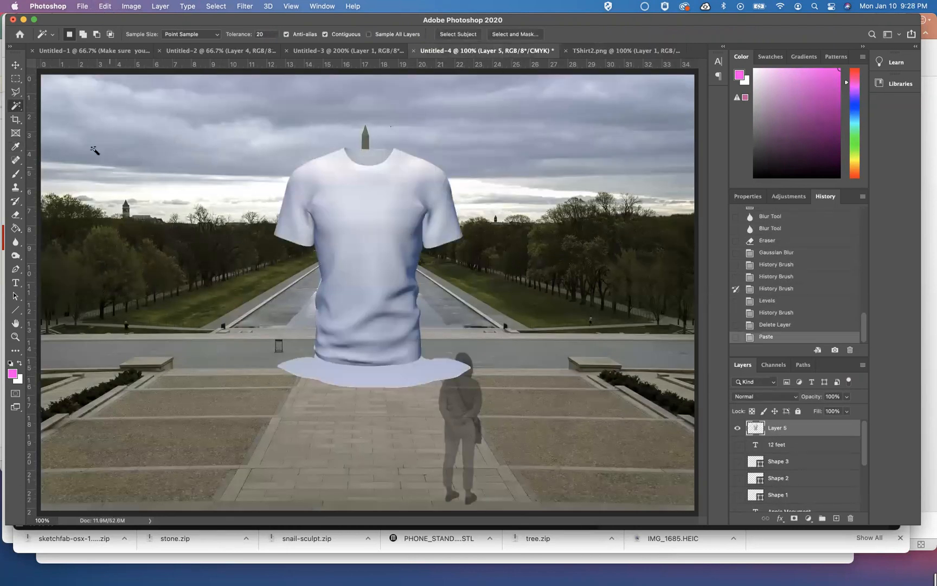
# Move the pasted T-shirt down onto the plaza, enlarge it with Free Transform and shift it left of the standing figure.
pyautogui.click(15, 66)
pyautogui.moveTo(355, 224); pyautogui.dragTo(351, 298)
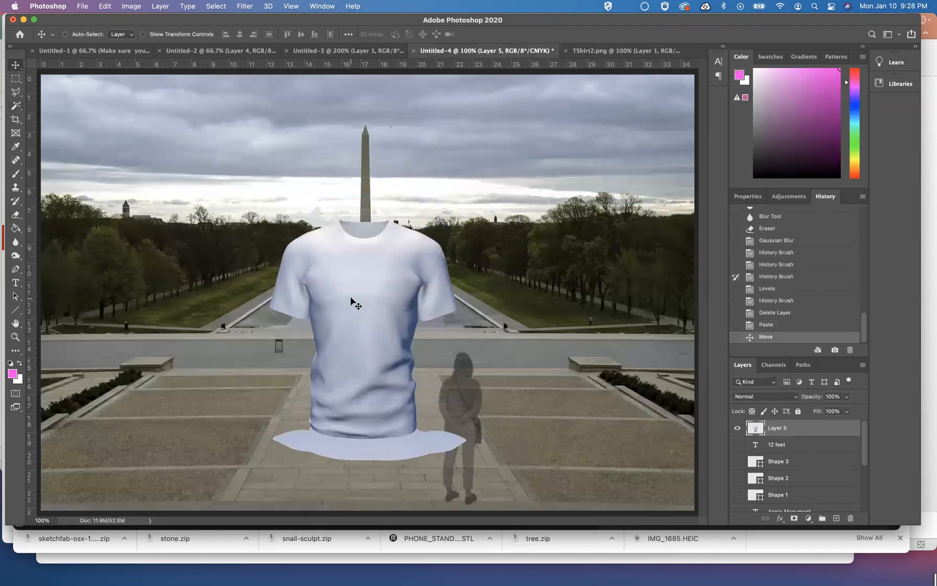
pyautogui.press('super+t')
pyautogui.moveTo(559, 220); pyautogui.dragTo(615, 178)
pyautogui.moveTo(437, 247); pyautogui.dragTo(392, 254)
pyautogui.press('Return')
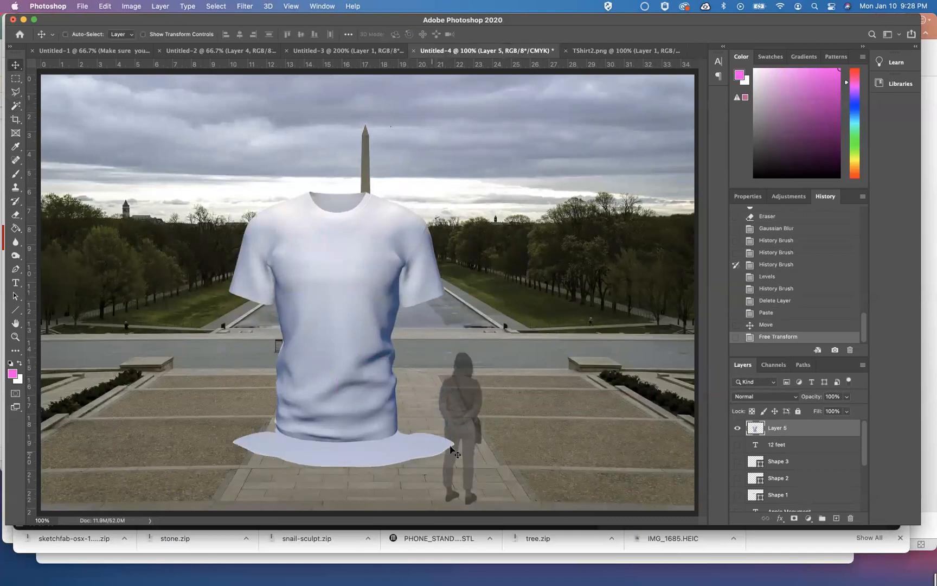
# Darken the T-shirt's ground shadow using the Burn tool with a 169 px brush, Midtones range and 50% exposure.
pyautogui.click(16, 255)
pyautogui.click(43, 268)
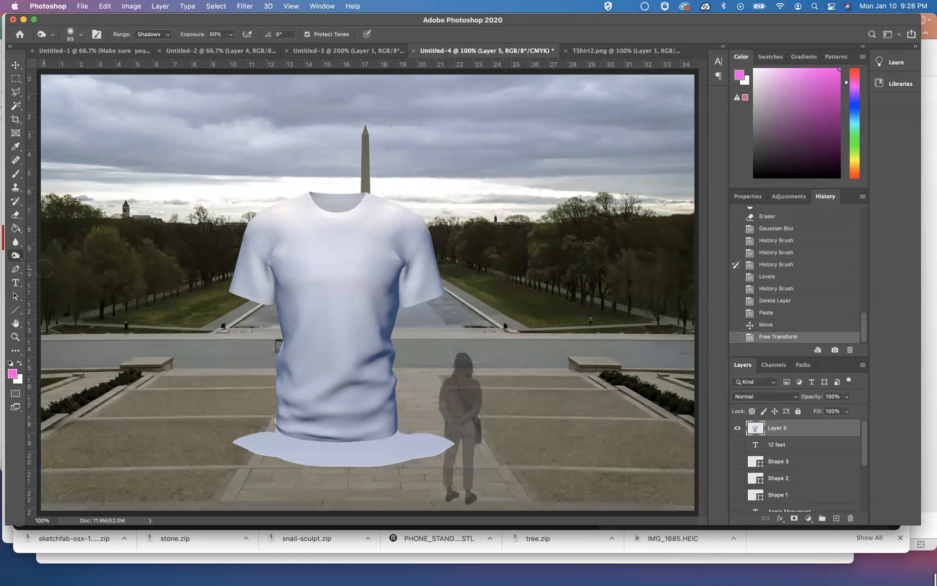
pyautogui.click(82, 35)
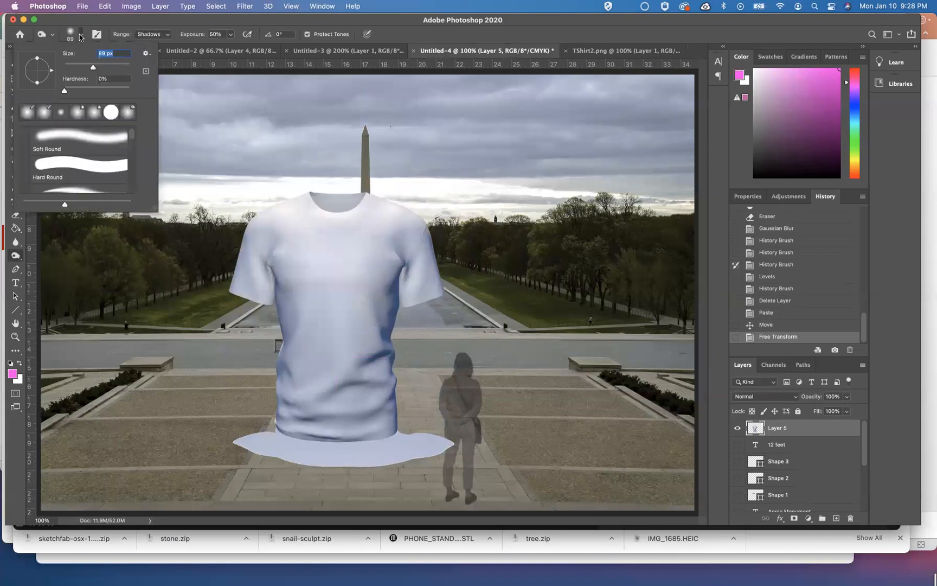
pyautogui.click(108, 68)
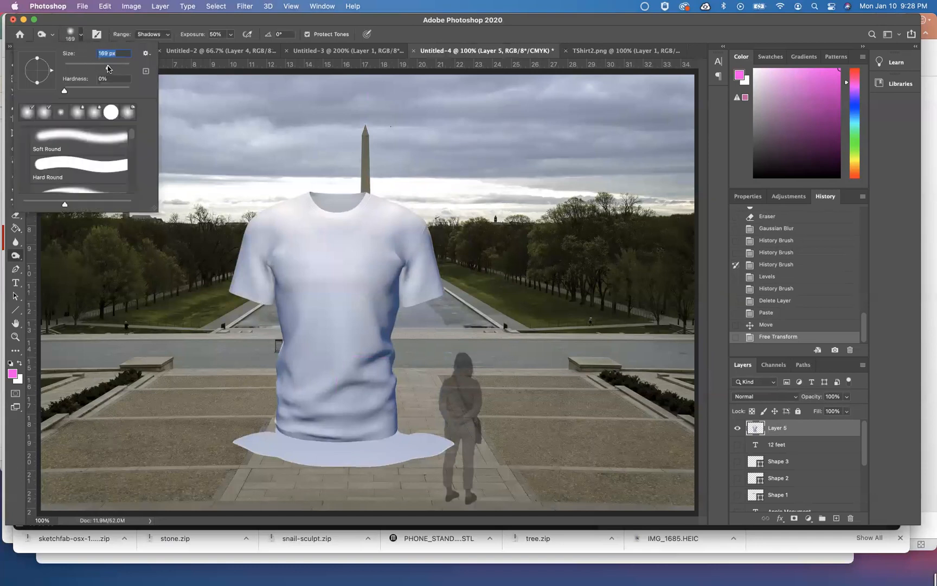
pyautogui.click(169, 35)
pyautogui.click(165, 44)
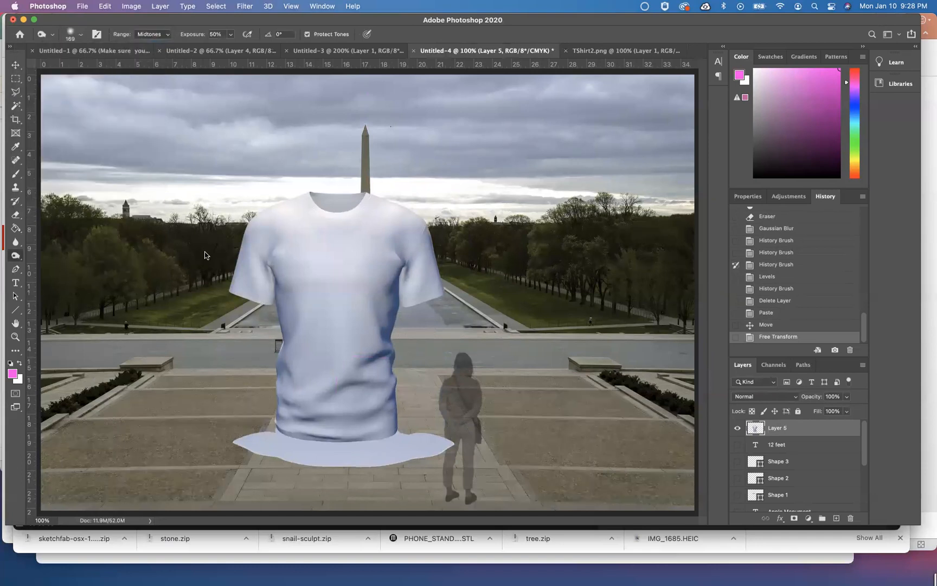
pyautogui.moveTo(238, 441)
pyautogui.mouseDown()
pyautogui.moveTo(363, 460)
pyautogui.moveTo(454, 443)
pyautogui.moveTo(325, 459)
pyautogui.moveTo(236, 433)
pyautogui.moveTo(368, 455)
pyautogui.moveTo(434, 435)
pyautogui.moveTo(382, 460)
pyautogui.moveTo(291, 459)
pyautogui.moveTo(433, 451)
pyautogui.moveTo(462, 440)
pyautogui.mouseUp()
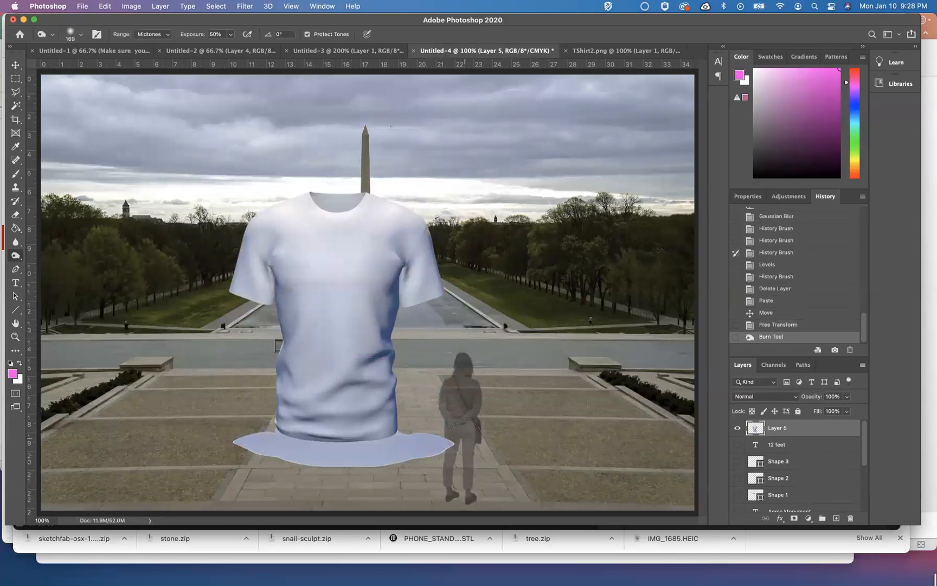
pyautogui.moveTo(261, 443)
pyautogui.mouseDown()
pyautogui.moveTo(351, 453)
pyautogui.moveTo(413, 446)
pyautogui.mouseUp()
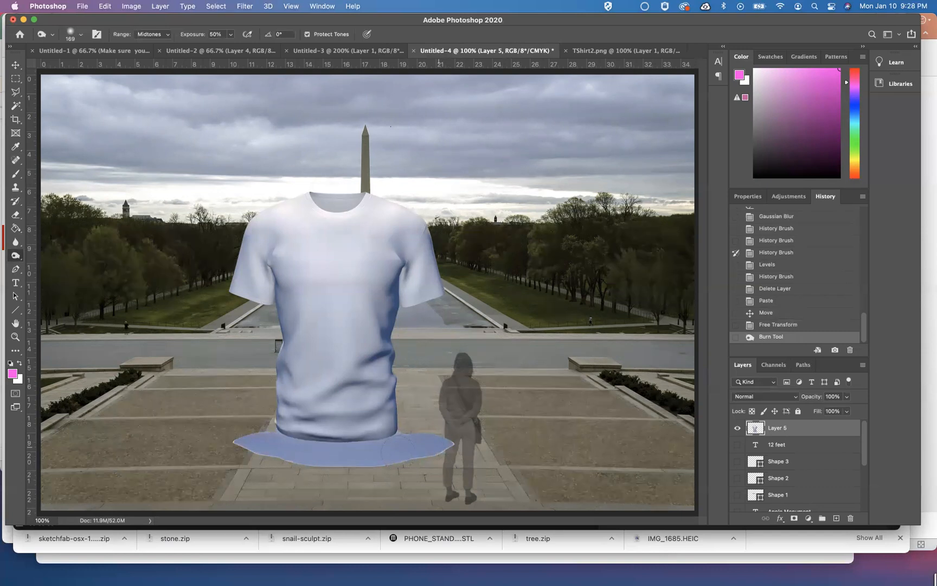
pyautogui.click(261, 454)
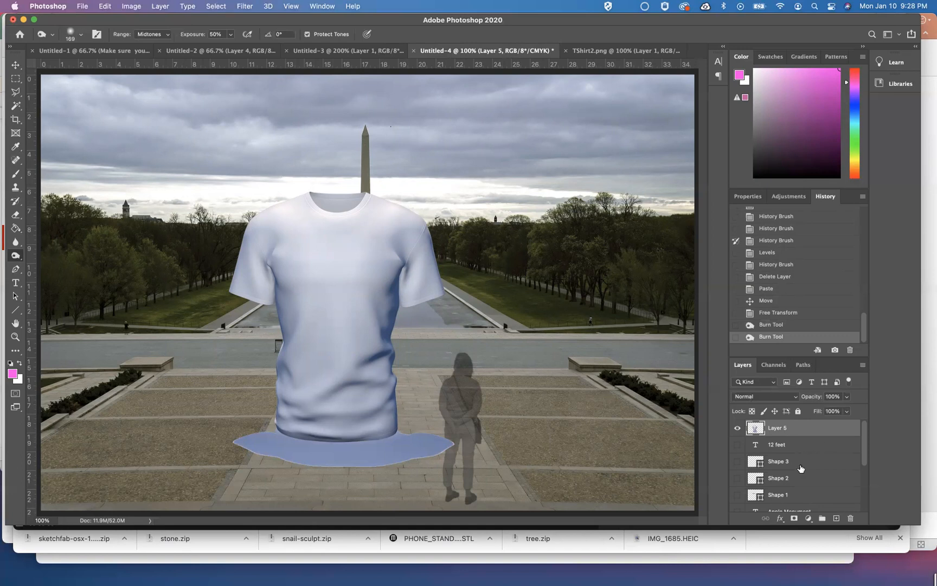
# Move the standing figure's layer, Layer 3, to the top of the layer stack above the T-shirt.
pyautogui.scroll(-3, 802, 449)
pyautogui.scroll(-1, 803, 449)
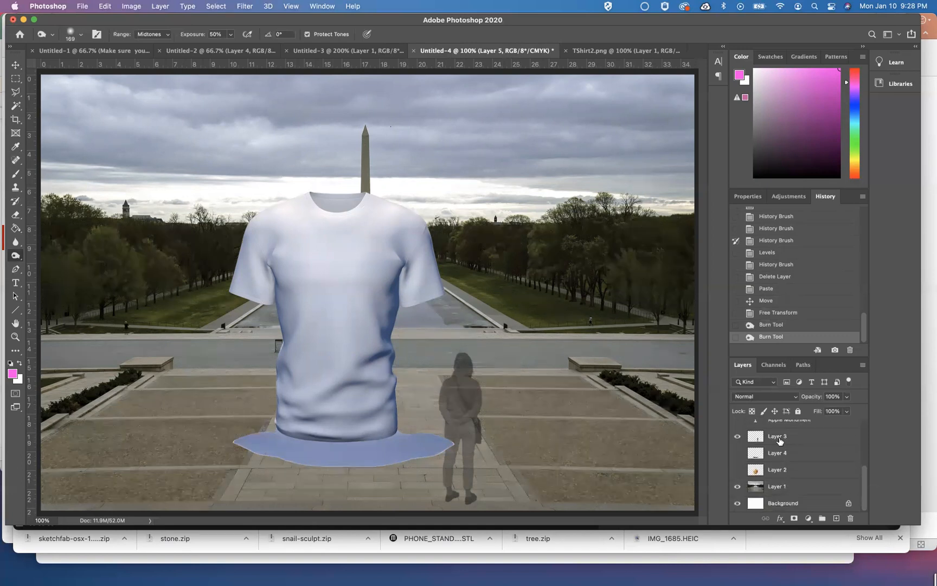
pyautogui.moveTo(778, 439)
pyautogui.mouseDown()
pyautogui.moveTo(776, 418)
pyautogui.moveTo(779, 434)
pyautogui.moveTo(778, 421)
pyautogui.moveTo(773, 427)
pyautogui.mouseUp()
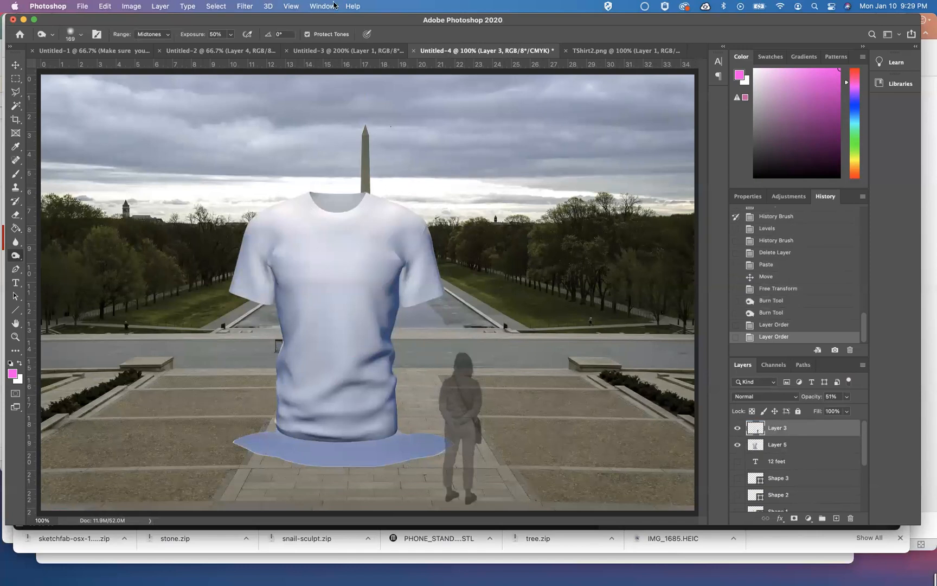
pyautogui.click(244, 7)
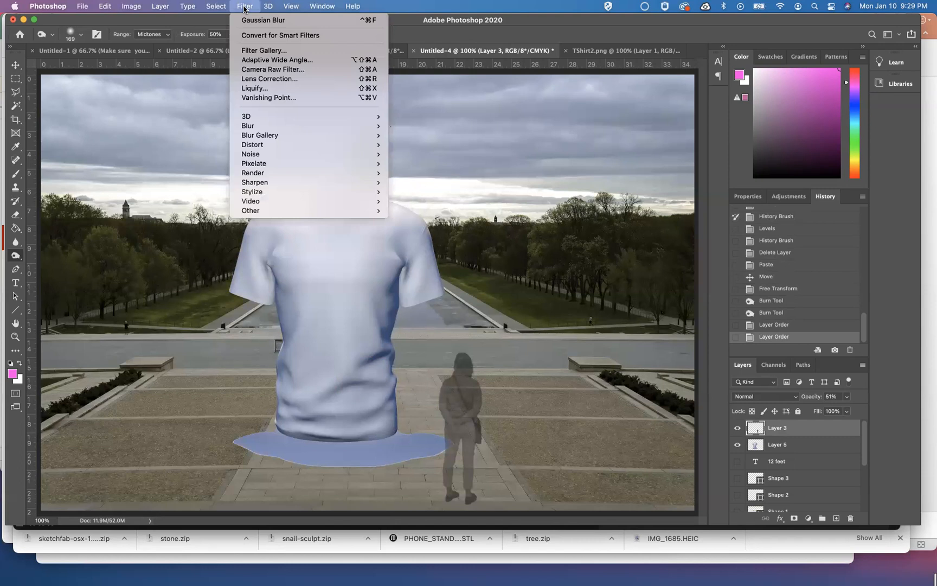
pyautogui.moveTo(250, 127)
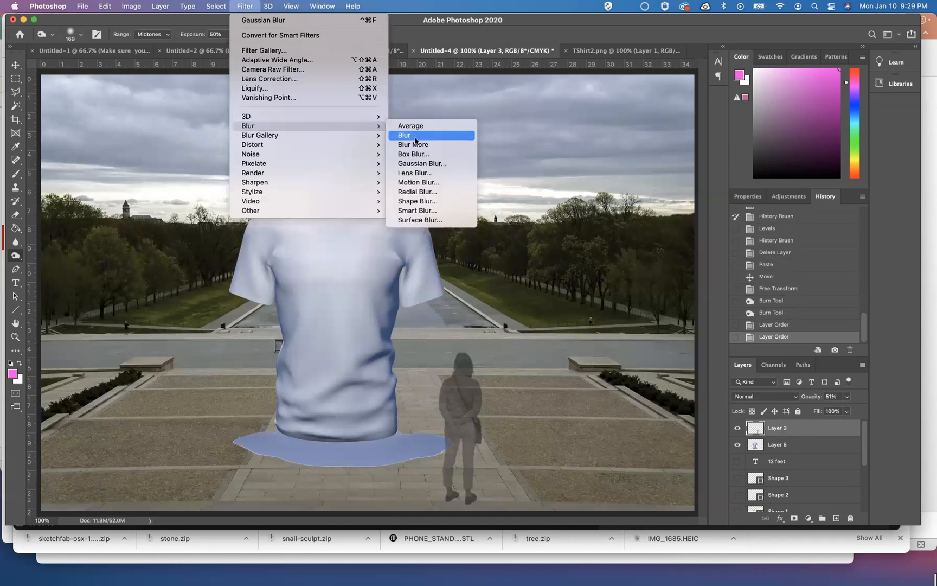
pyautogui.click(418, 163)
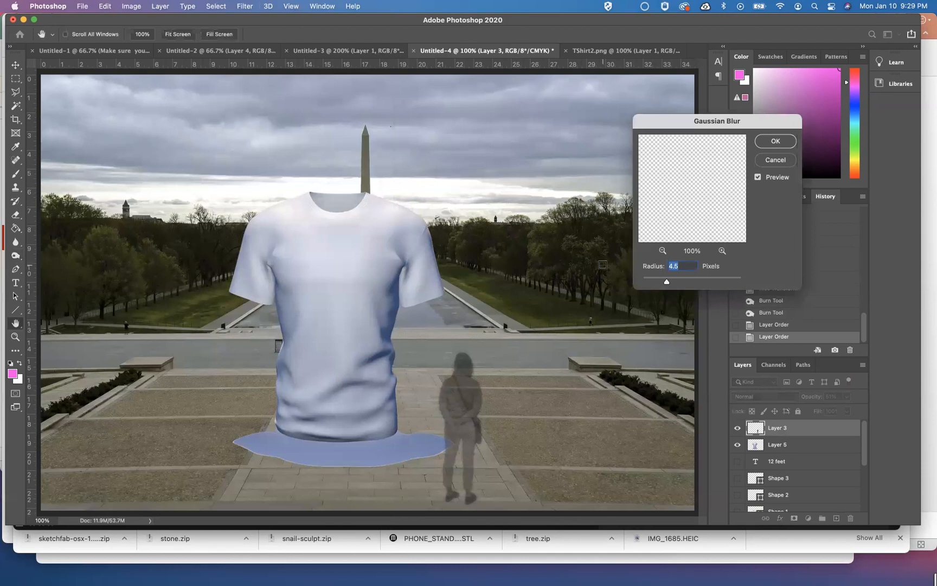
pyautogui.click(776, 160)
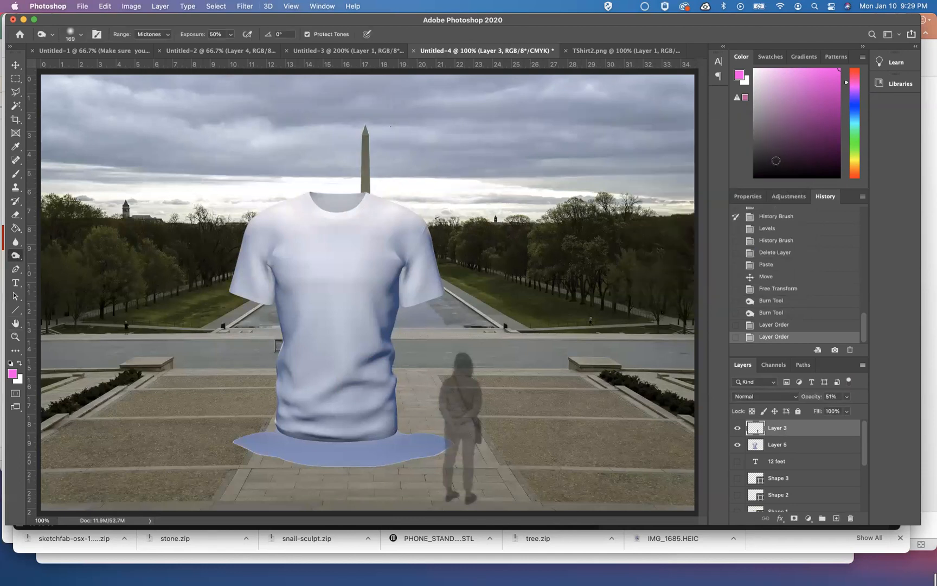
# Apply a Gaussian Blur with a radius of 13.4 pixels to the T-shirt on Layer 5.
pyautogui.click(799, 446)
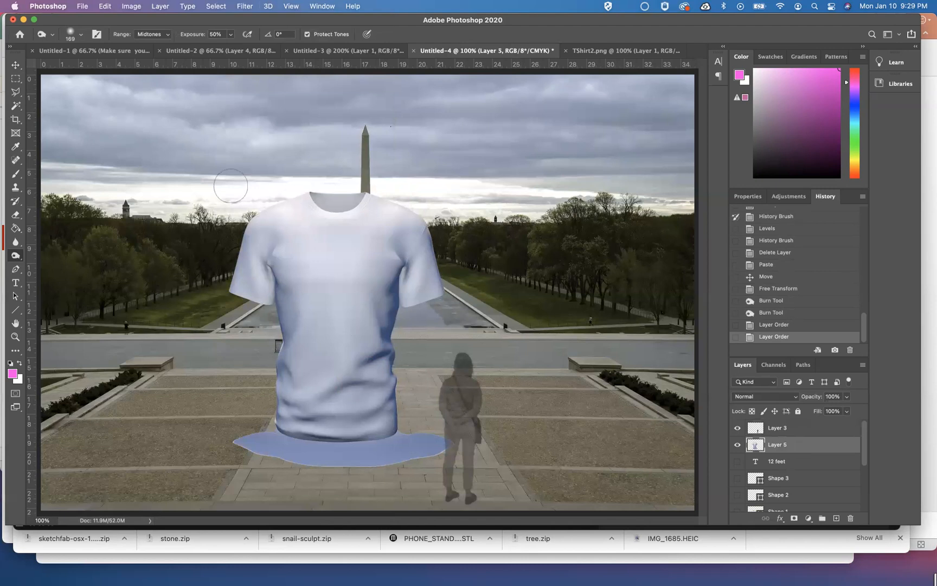
pyautogui.click(245, 6)
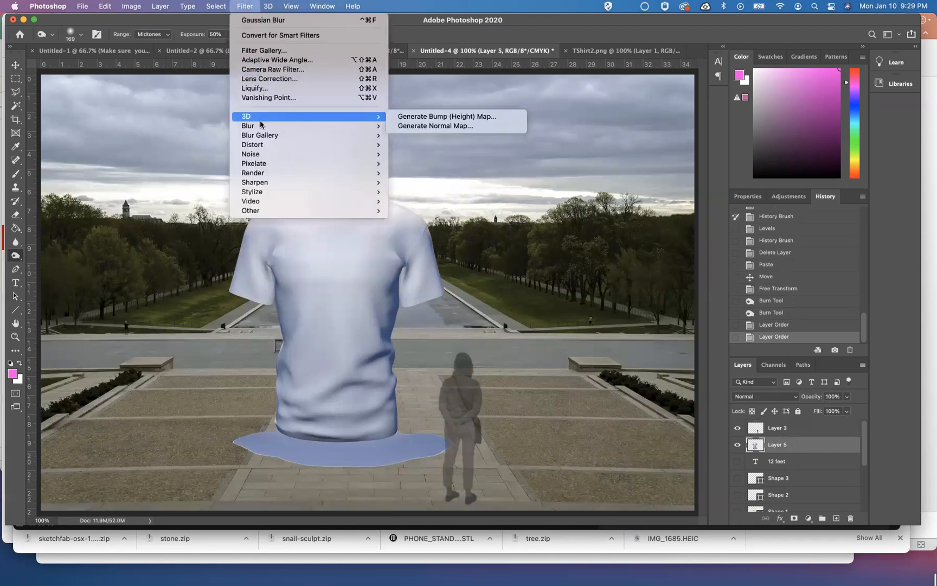
pyautogui.moveTo(340, 125)
pyautogui.click(419, 163)
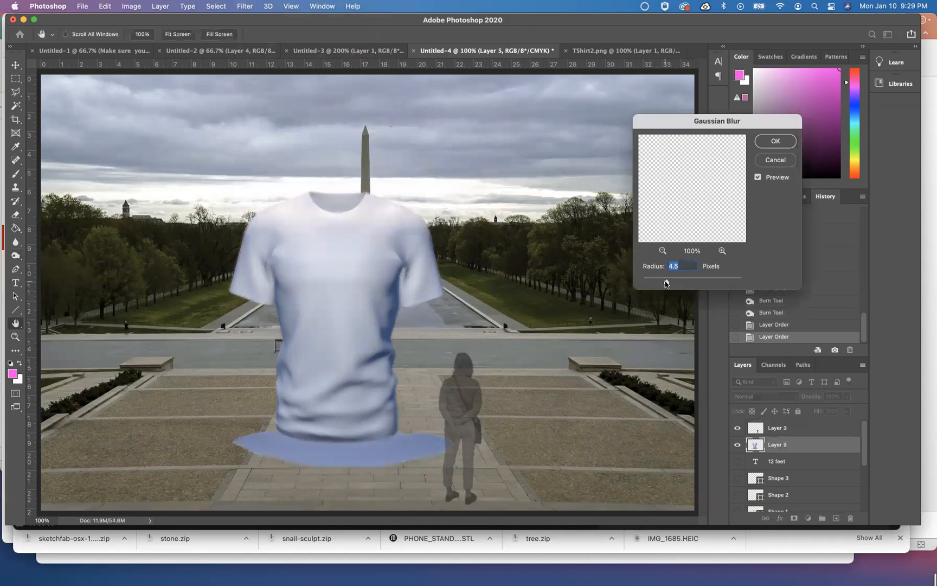
pyautogui.moveTo(666, 283); pyautogui.dragTo(686, 283)
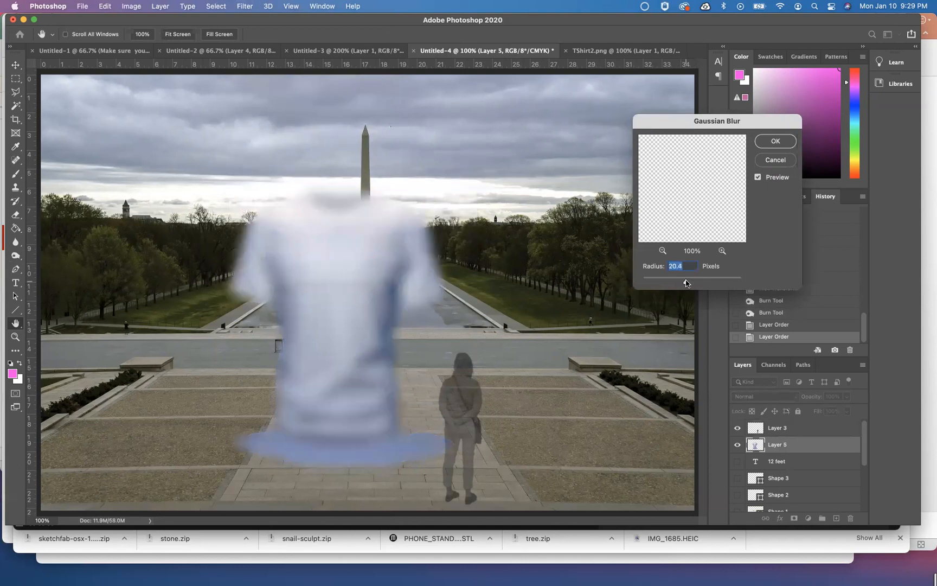
pyautogui.moveTo(684, 282); pyautogui.dragTo(682, 282)
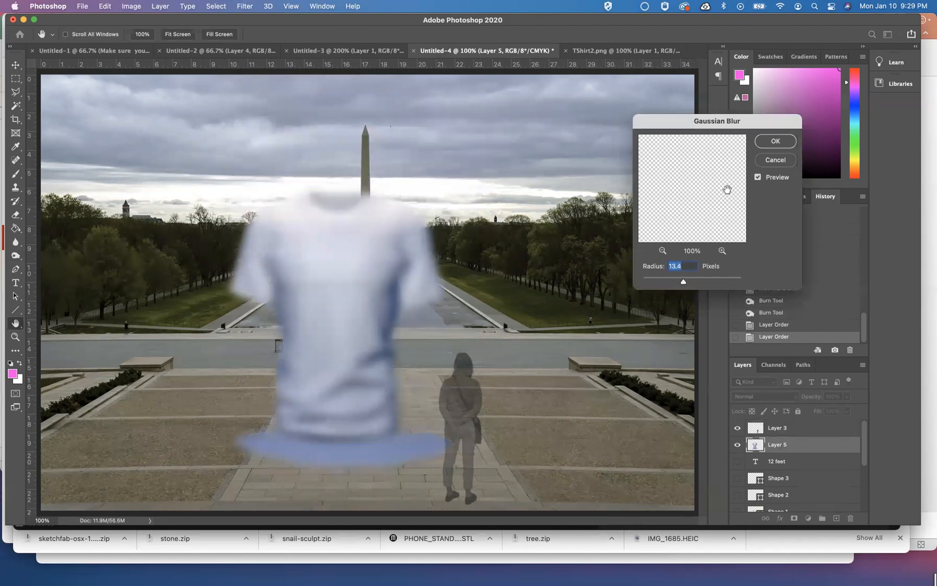
pyautogui.click(777, 141)
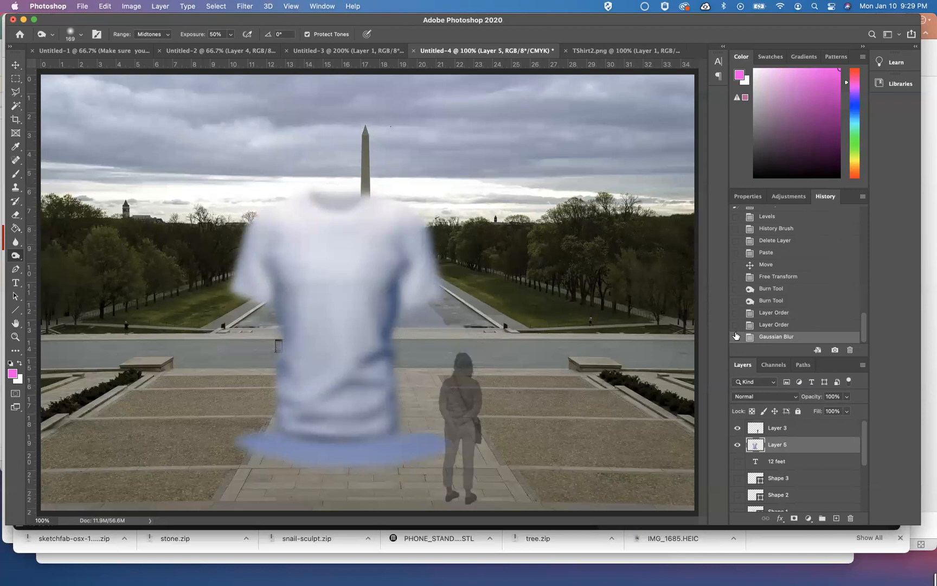
# Restore the T-shirt's sharpness with a 220 px History Brush sourced from the state before the blur, leaving the shadow soft.
pyautogui.click(771, 326)
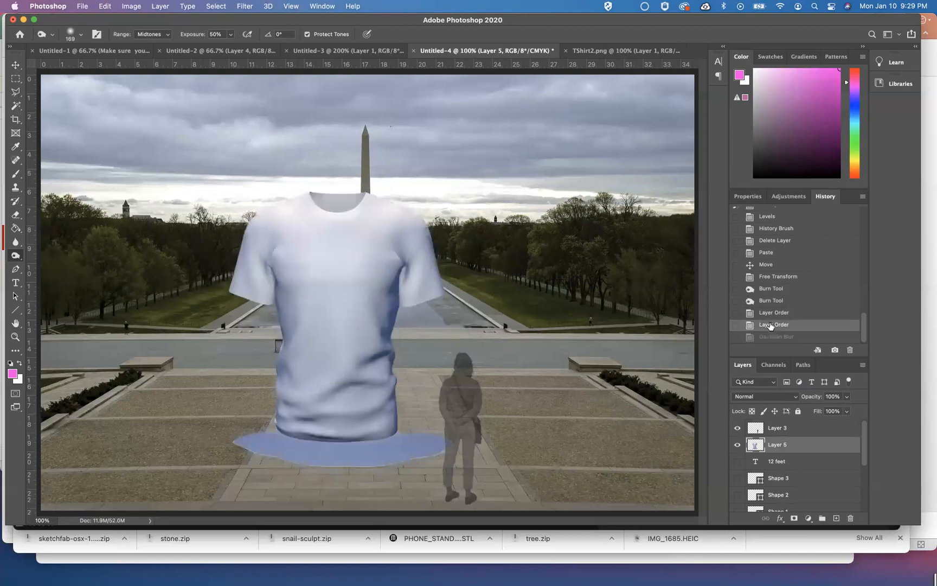
pyautogui.click(772, 335)
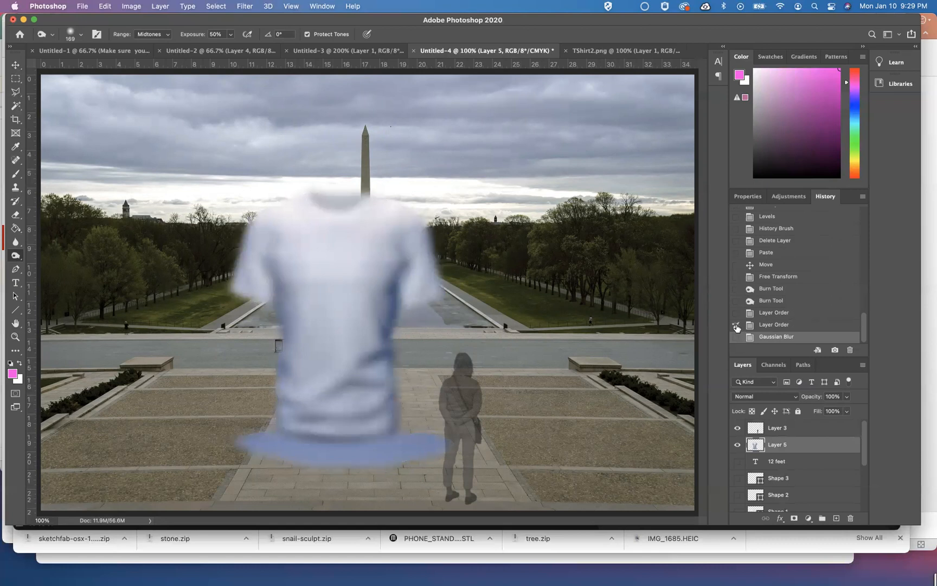
pyautogui.click(736, 325)
pyautogui.click(13, 204)
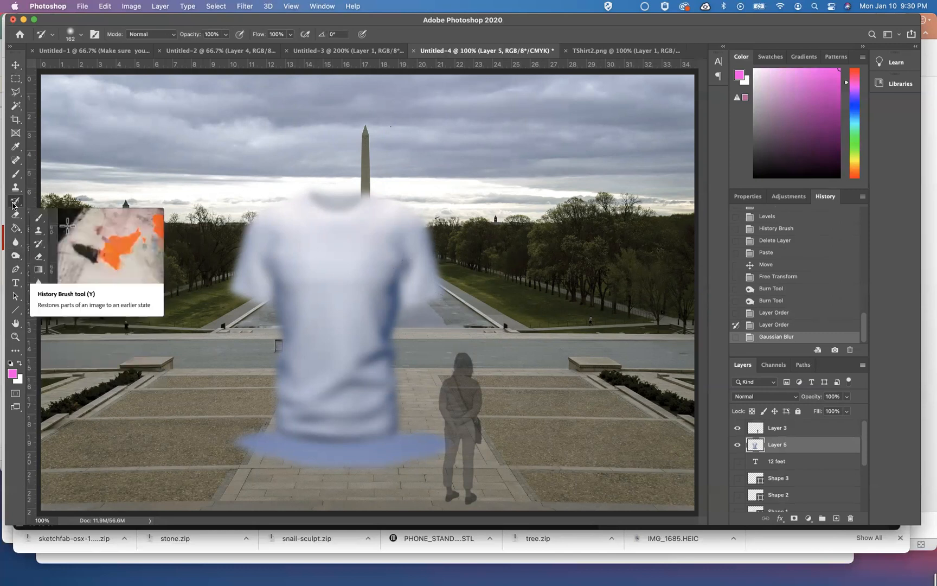
pyautogui.click(80, 35)
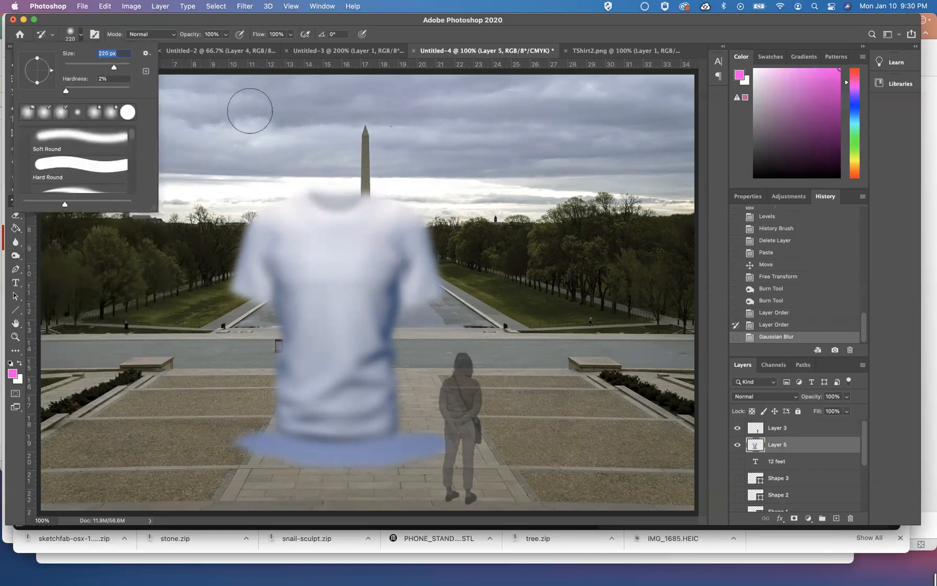
pyautogui.click(226, 36)
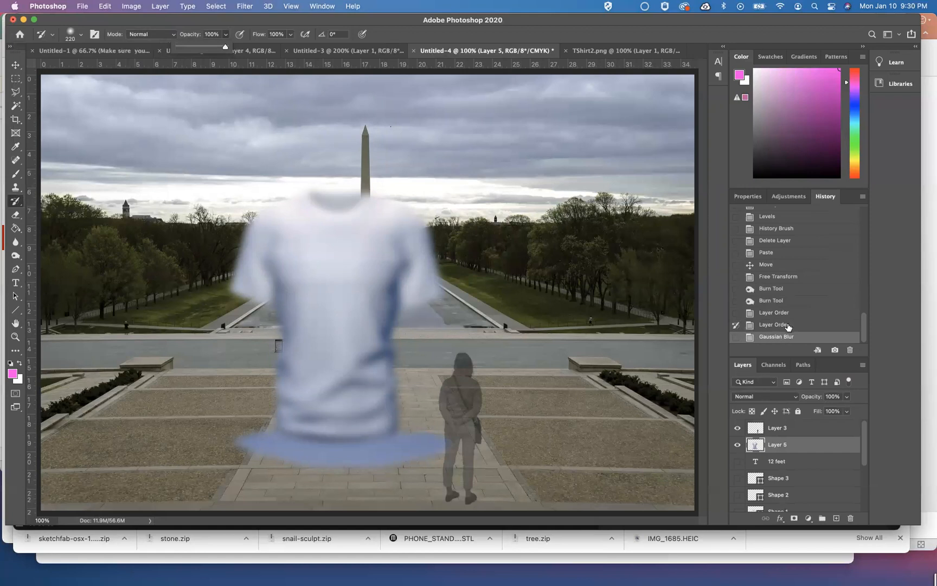
pyautogui.moveTo(299, 196)
pyautogui.mouseDown()
pyautogui.moveTo(351, 197)
pyautogui.moveTo(449, 230)
pyautogui.moveTo(207, 220)
pyautogui.moveTo(355, 238)
pyautogui.moveTo(266, 269)
pyautogui.moveTo(277, 283)
pyautogui.moveTo(425, 286)
pyautogui.moveTo(355, 246)
pyautogui.moveTo(253, 234)
pyautogui.moveTo(230, 247)
pyautogui.moveTo(431, 292)
pyautogui.moveTo(243, 314)
pyautogui.moveTo(432, 330)
pyautogui.moveTo(279, 372)
pyautogui.moveTo(275, 383)
pyautogui.moveTo(376, 381)
pyautogui.moveTo(404, 350)
pyautogui.moveTo(302, 361)
pyautogui.mouseUp()
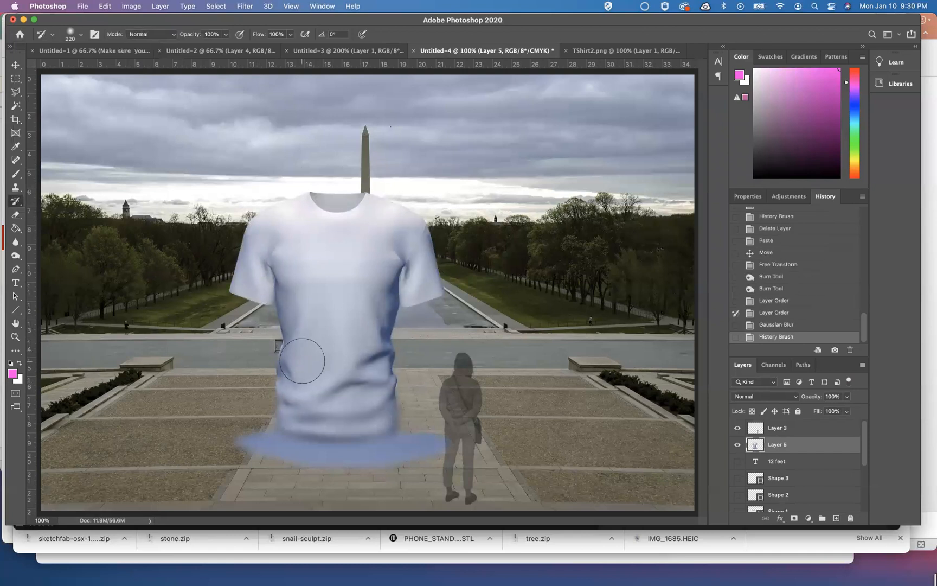
pyautogui.moveTo(397, 408)
pyautogui.mouseDown()
pyautogui.moveTo(340, 420)
pyautogui.moveTo(286, 412)
pyautogui.moveTo(266, 395)
pyautogui.moveTo(290, 402)
pyautogui.moveTo(400, 393)
pyautogui.moveTo(329, 379)
pyautogui.moveTo(270, 332)
pyautogui.moveTo(346, 325)
pyautogui.moveTo(355, 261)
pyautogui.moveTo(430, 248)
pyautogui.mouseUp()
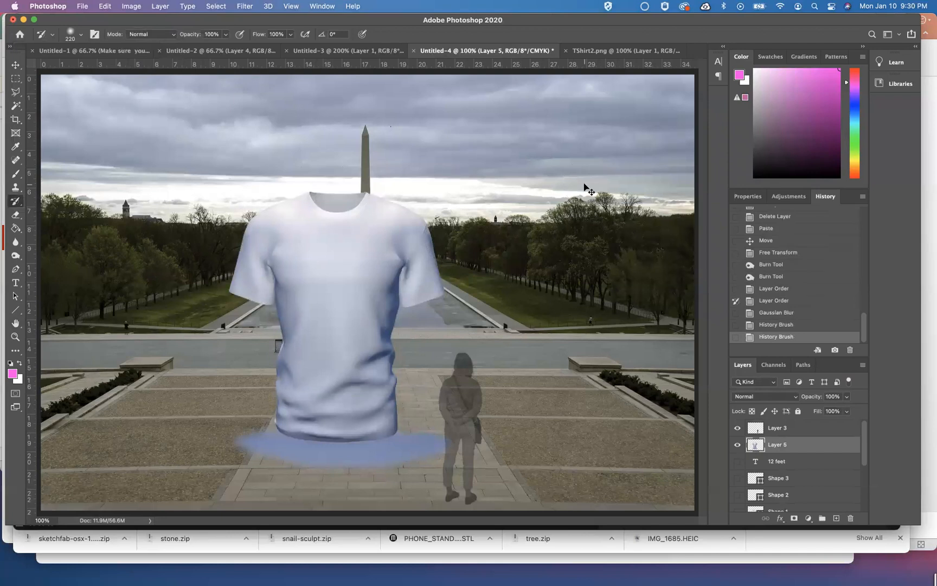
# Darken the T-shirt layer and its shadow with Levels by shifting the midtones strongly toward the highlights.
pyautogui.press('super+l')
pyautogui.moveTo(631, 247); pyautogui.dragTo(656, 249)
pyautogui.press('Tab')
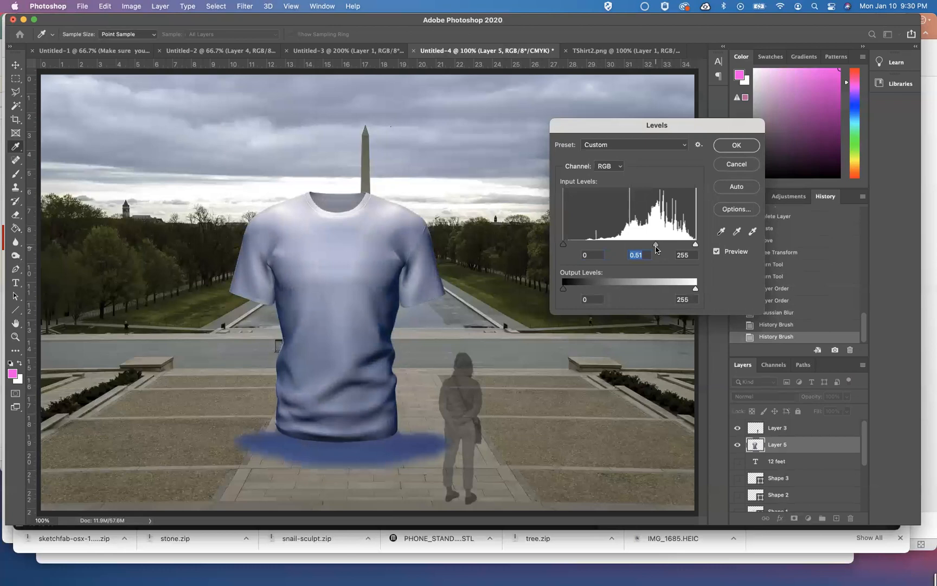
pyautogui.moveTo(655, 245); pyautogui.dragTo(669, 247)
pyautogui.click(736, 144)
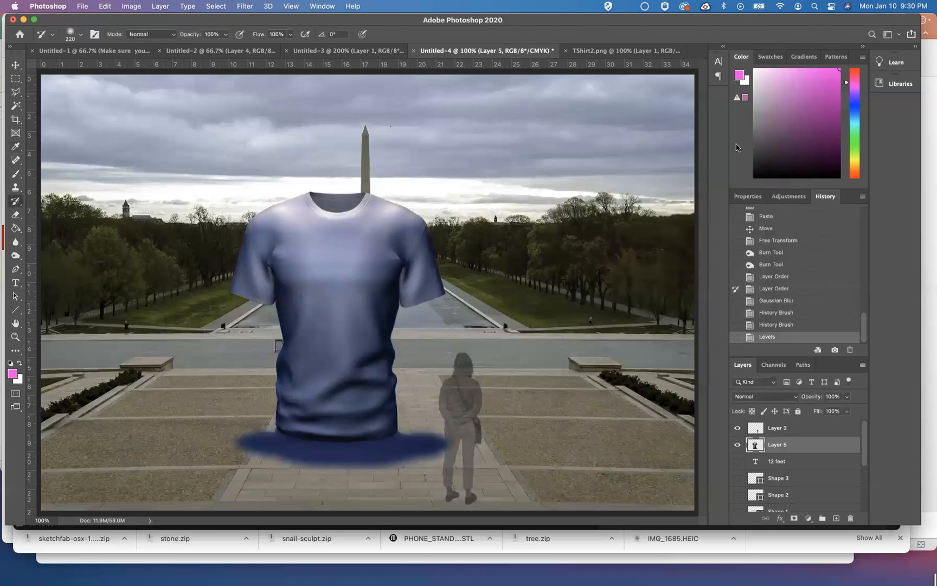
# Paint the T-shirt back to its brightness before Levels with the History Brush, keeping the ground shadow dark.
pyautogui.click(735, 325)
pyautogui.moveTo(388, 208)
pyautogui.mouseDown()
pyautogui.moveTo(336, 206)
pyautogui.moveTo(307, 244)
pyautogui.moveTo(383, 272)
pyautogui.moveTo(272, 280)
pyautogui.moveTo(374, 312)
pyautogui.moveTo(249, 319)
pyautogui.moveTo(417, 328)
pyautogui.moveTo(292, 351)
pyautogui.moveTo(404, 368)
pyautogui.moveTo(266, 374)
pyautogui.moveTo(393, 382)
pyautogui.moveTo(389, 293)
pyautogui.moveTo(419, 306)
pyautogui.moveTo(341, 205)
pyautogui.moveTo(253, 262)
pyautogui.moveTo(293, 387)
pyautogui.moveTo(320, 404)
pyautogui.moveTo(287, 418)
pyautogui.moveTo(394, 400)
pyautogui.moveTo(361, 434)
pyautogui.moveTo(412, 368)
pyautogui.mouseUp()
pyautogui.moveTo(412, 280); pyautogui.dragTo(404, 295)
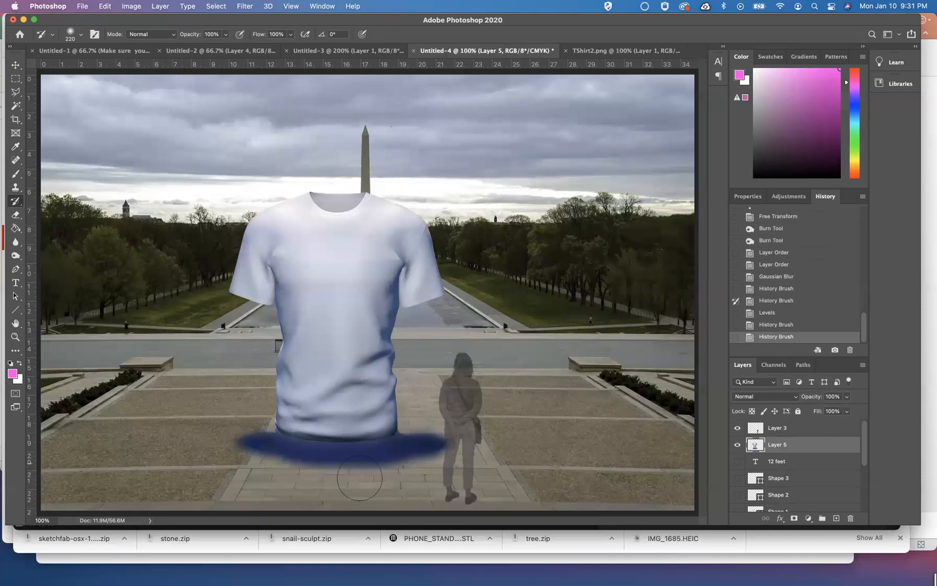
# Fade the dark ground shadow using the Eraser with a 300 px soft brush at 50% opacity.
pyautogui.click(15, 215)
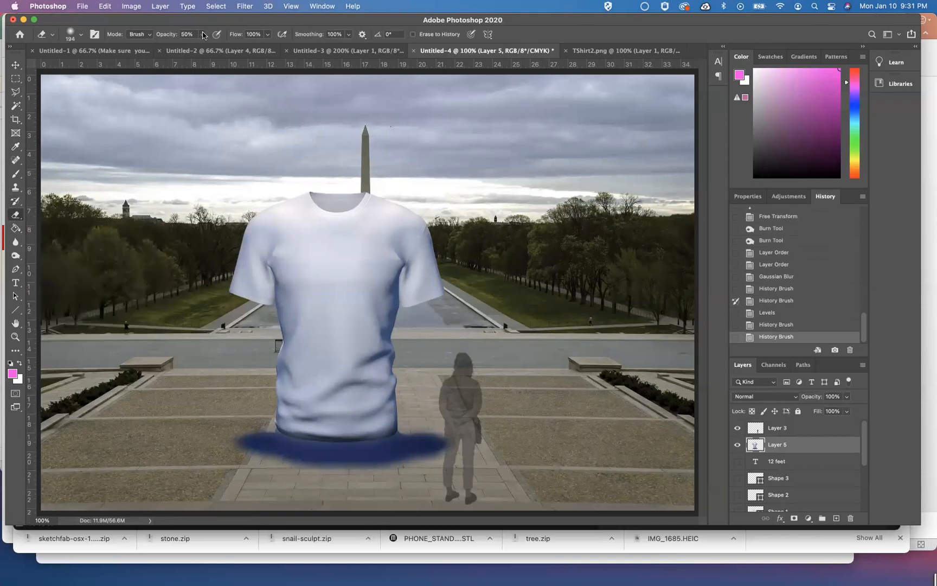
pyautogui.click(82, 37)
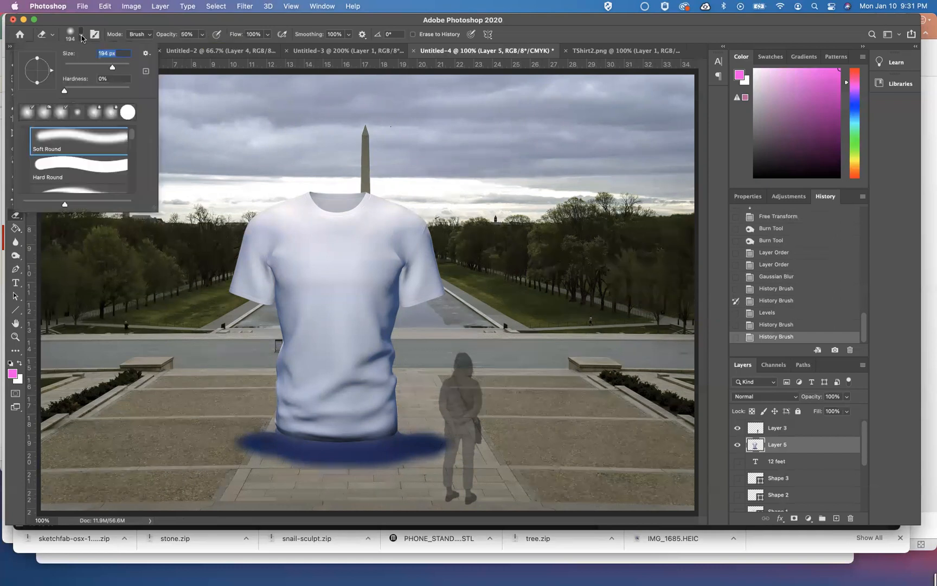
pyautogui.moveTo(113, 66); pyautogui.dragTo(116, 67)
pyautogui.moveTo(220, 447)
pyautogui.mouseDown()
pyautogui.moveTo(324, 472)
pyautogui.moveTo(389, 471)
pyautogui.moveTo(463, 449)
pyautogui.moveTo(415, 457)
pyautogui.mouseUp()
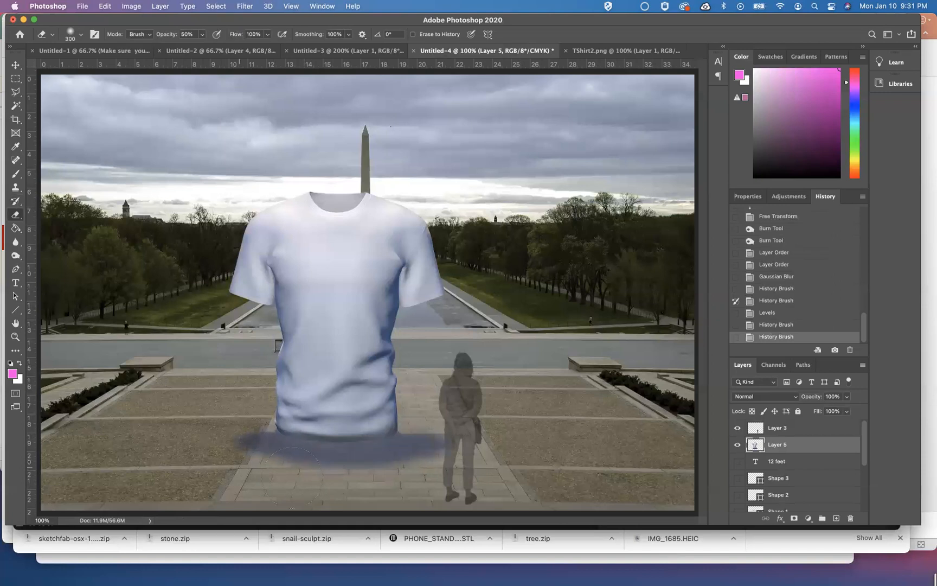
pyautogui.moveTo(313, 488); pyautogui.dragTo(198, 472)
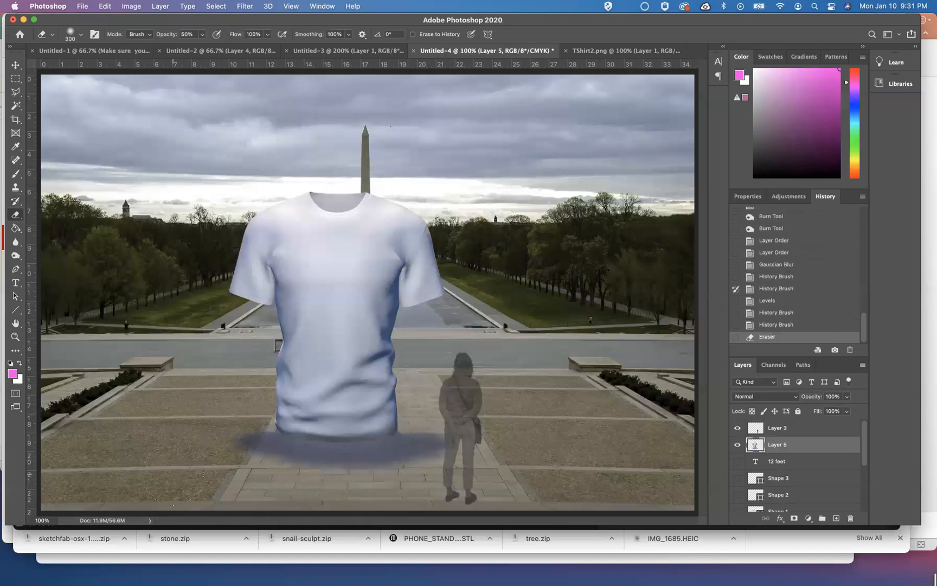
# Soften the outer edges of the ground shadow further with the Eraser at 8% opacity.
pyautogui.click(202, 35)
pyautogui.click(182, 47)
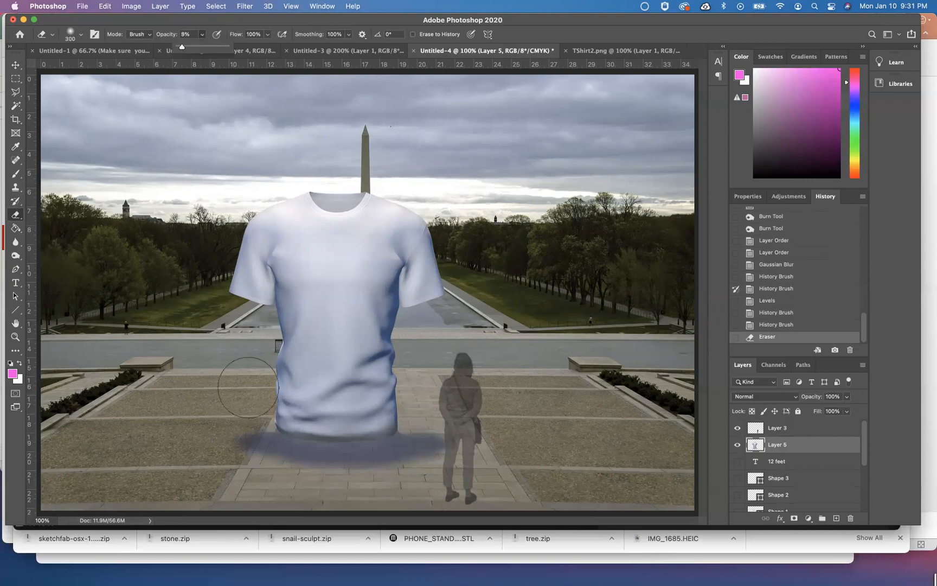
pyautogui.moveTo(223, 430); pyautogui.dragTo(240, 439)
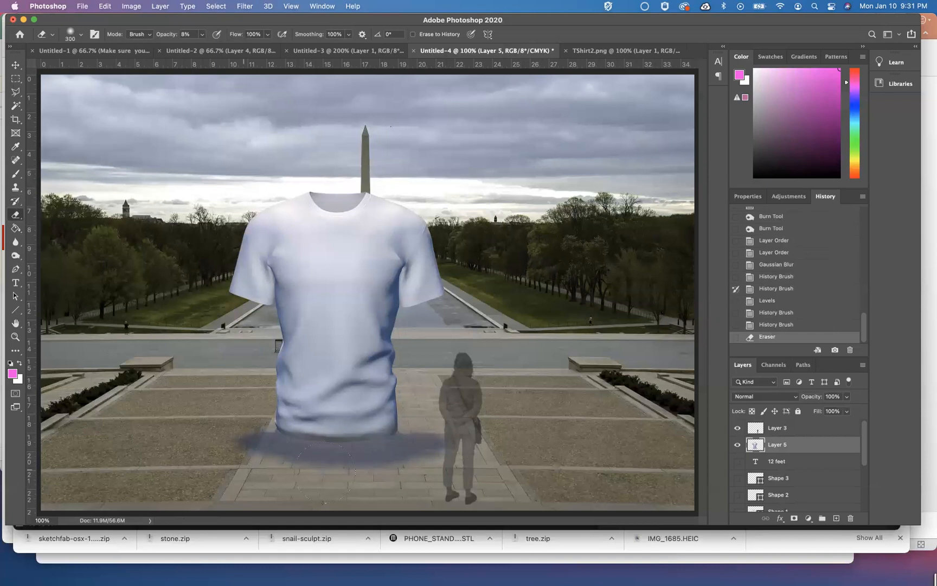
pyautogui.moveTo(462, 437); pyautogui.dragTo(467, 432)
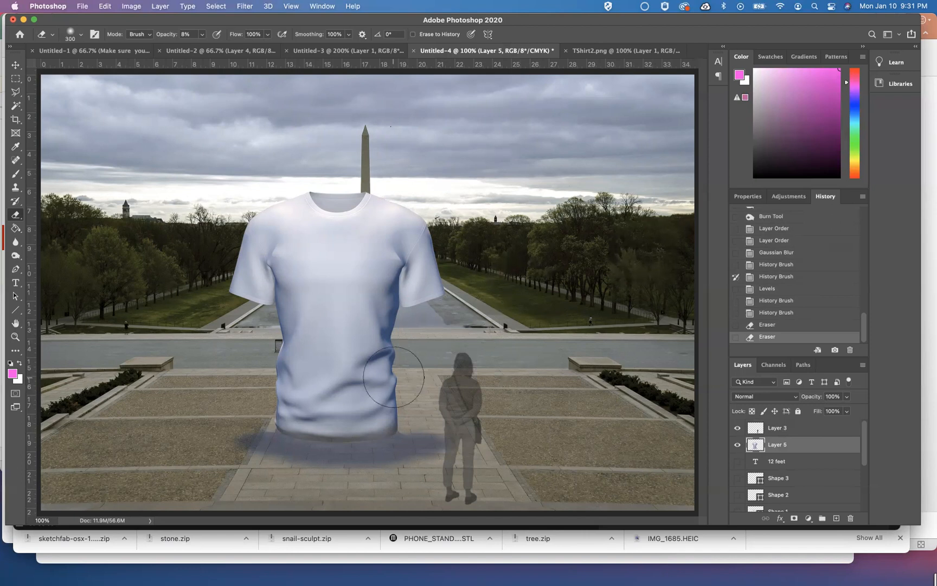
# Move the standing figure on Layer 3 left and slightly up so it overlaps the T-shirt's lower right edge.
pyautogui.click(773, 428)
pyautogui.click(15, 65)
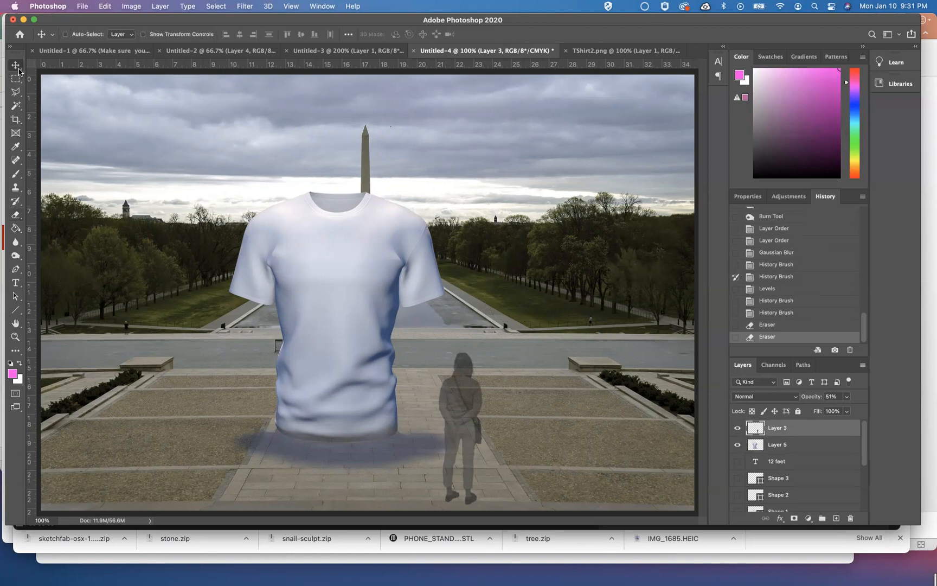
pyautogui.moveTo(464, 442); pyautogui.dragTo(388, 425)
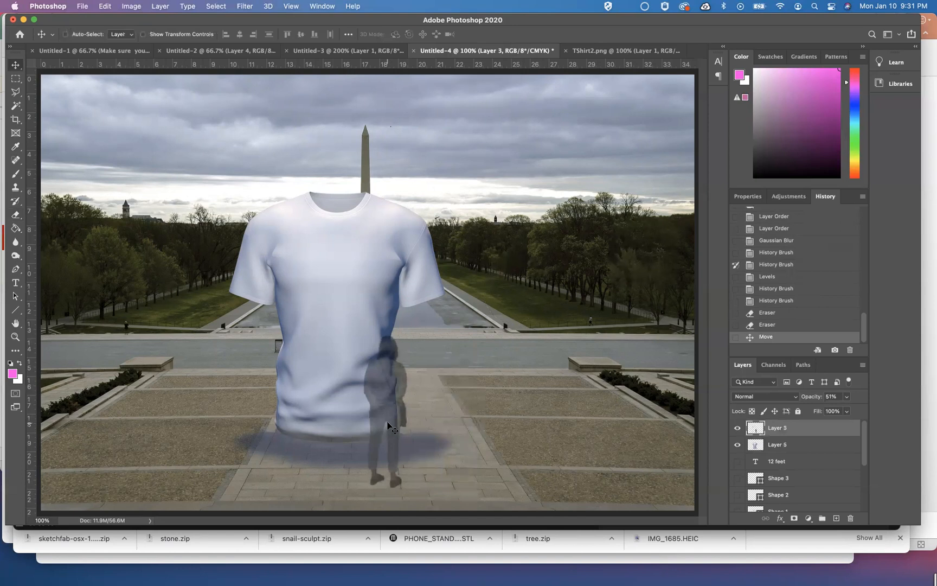